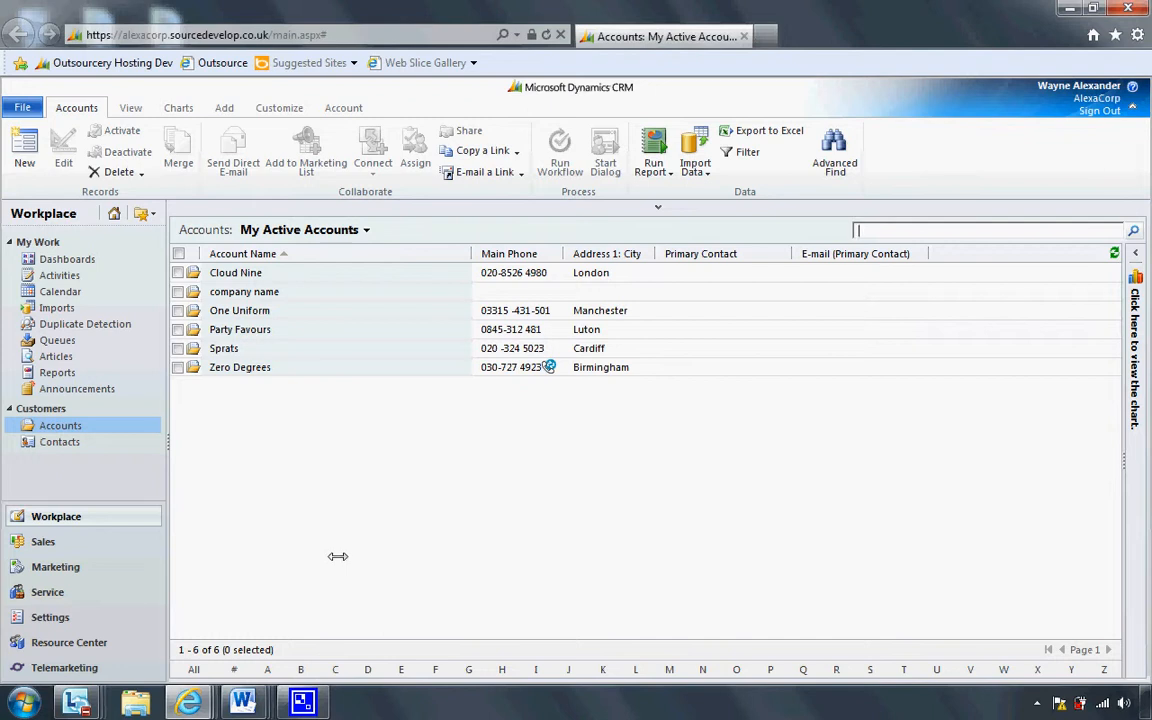
Open the default solution from the system customization settings and show its option sets.
left_click(116, 612)
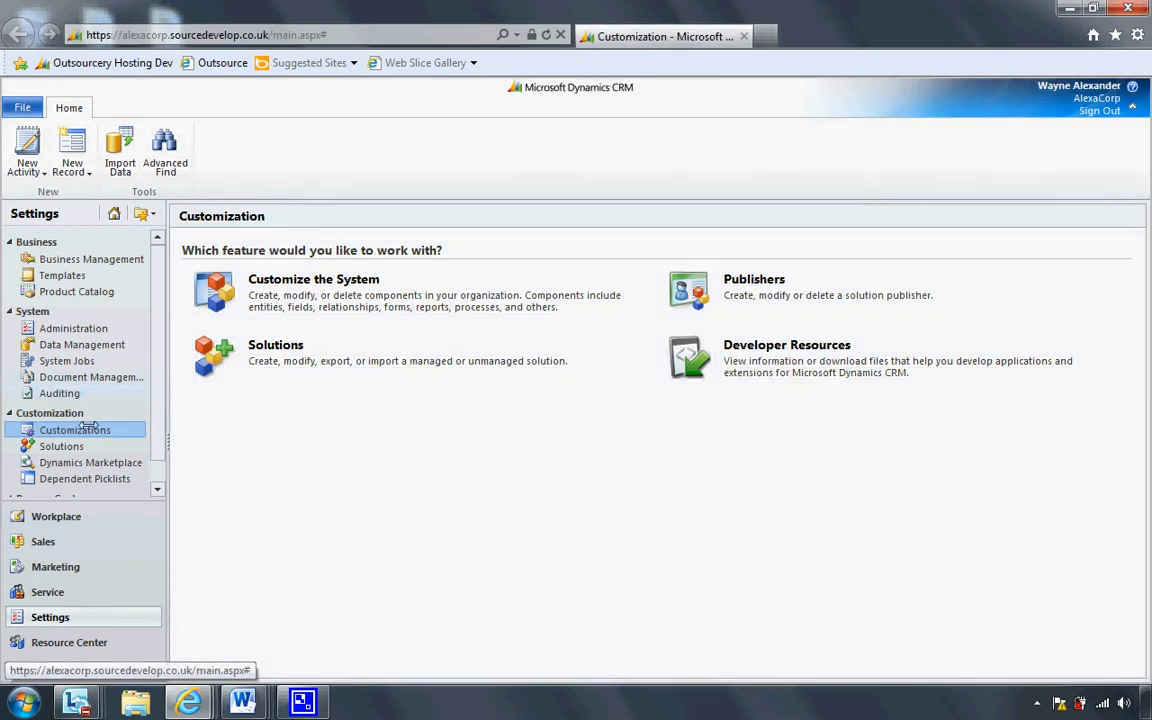
left_click(88, 429)
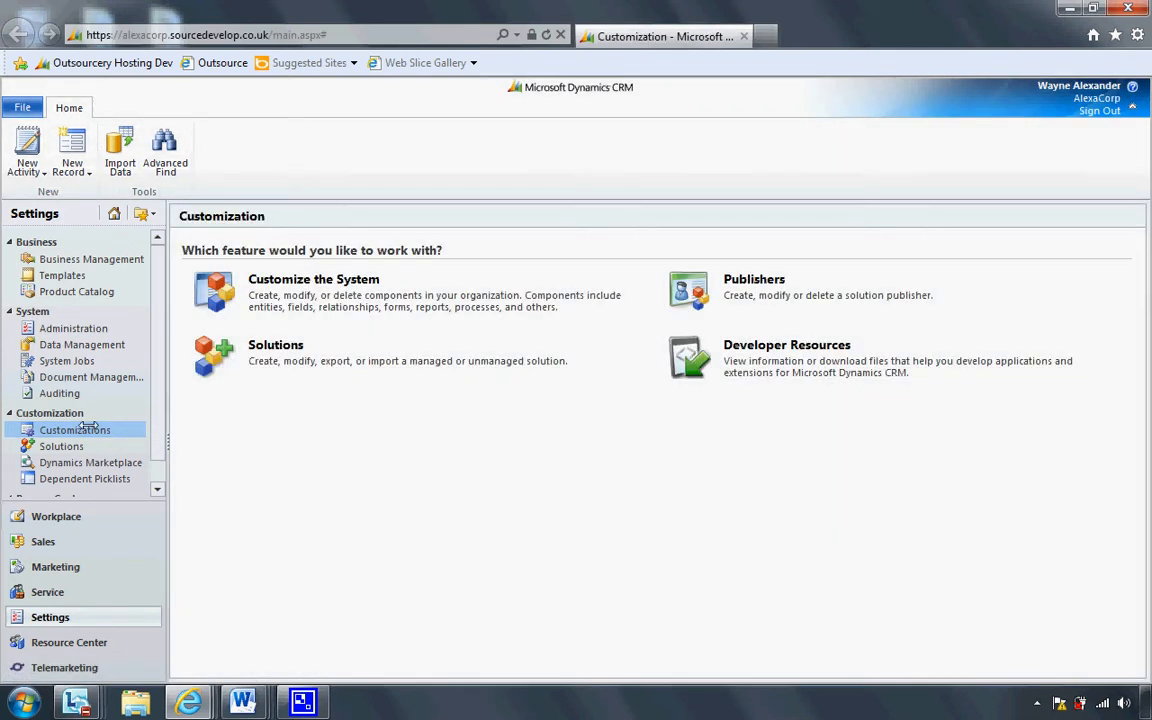
left_click(296, 281)
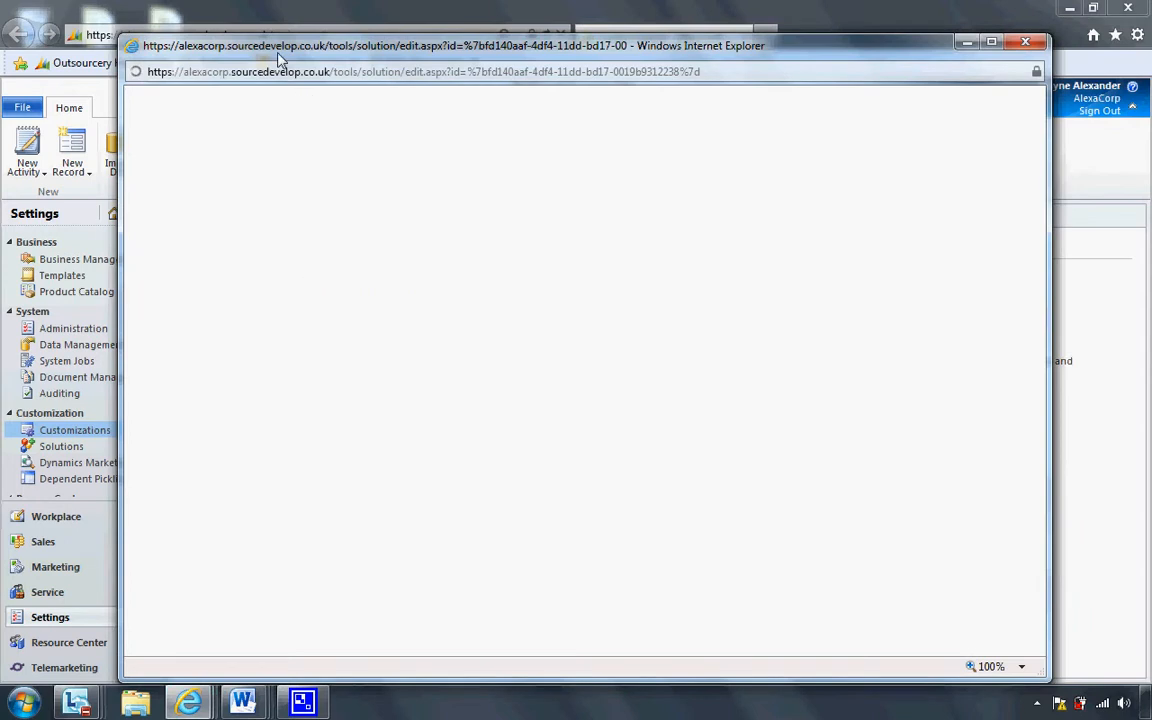
left_click_drag(278, 57, 232, 43)
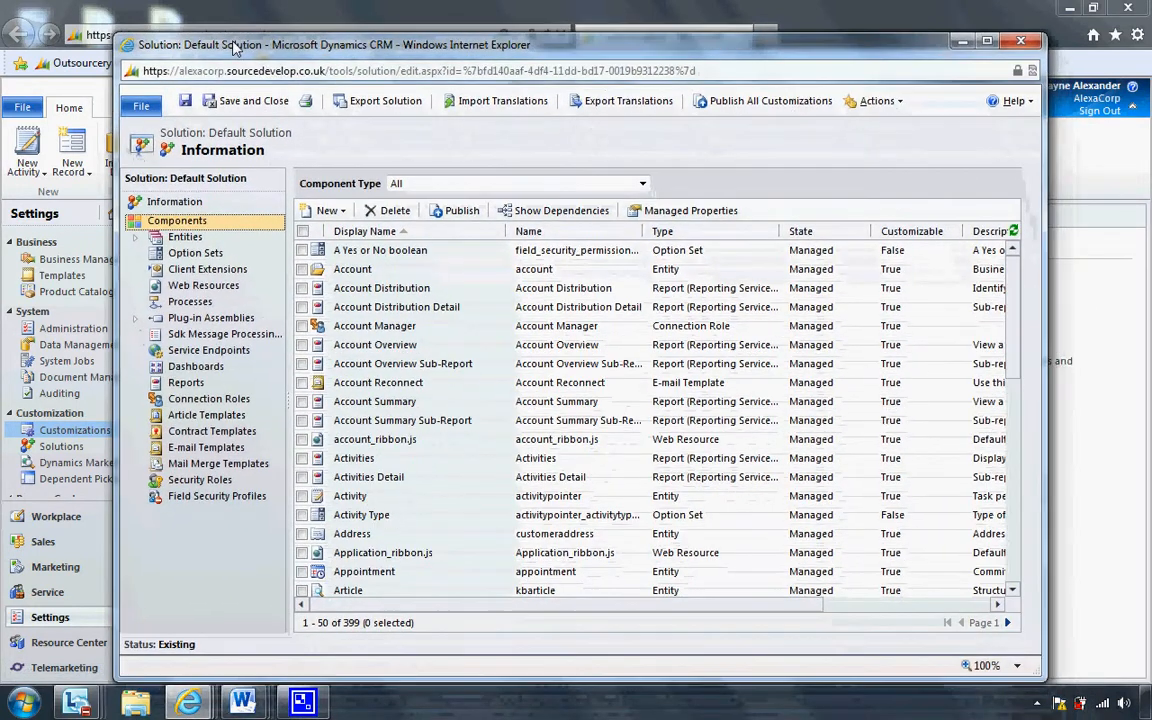
left_click(222, 256)
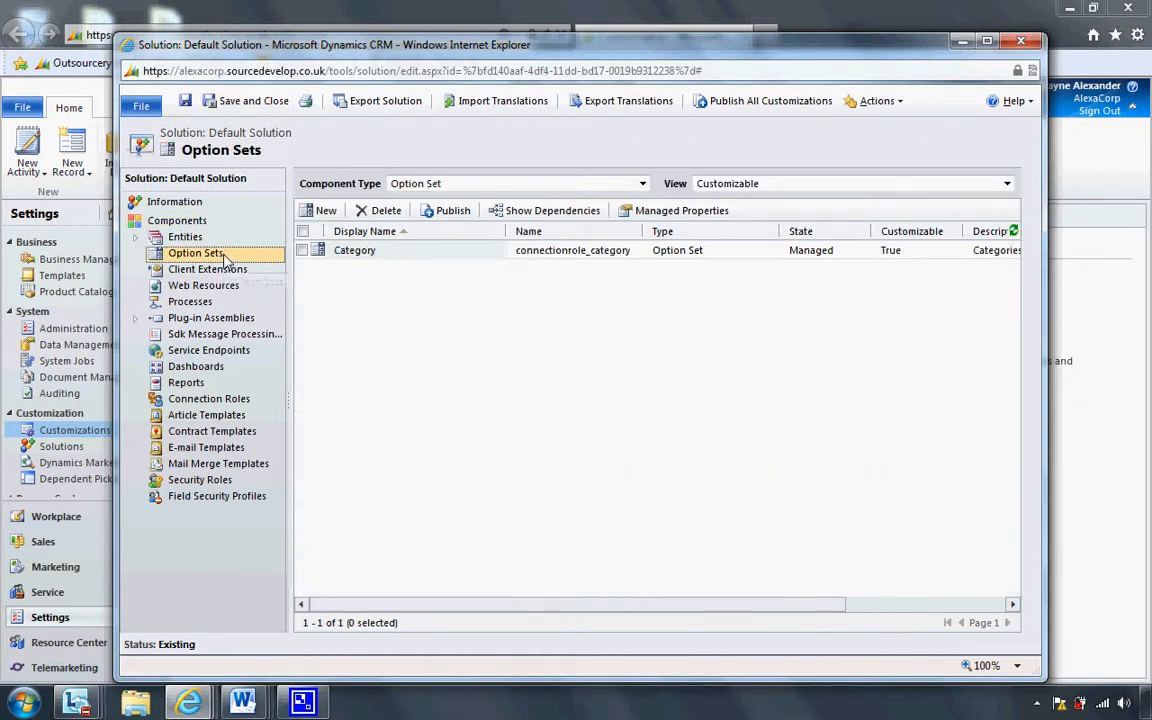
Create a new option set named "country global" with the description "this option set is used for leads, accounts and contacts".
left_click(320, 210)
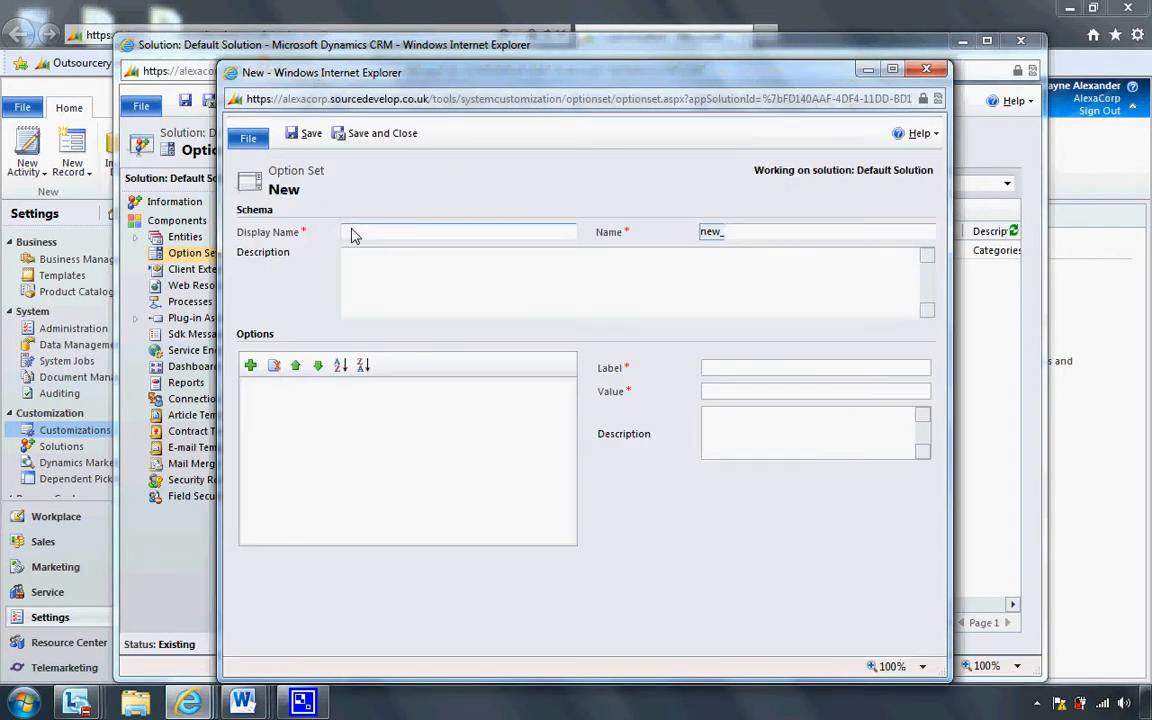
left_click(352, 235)
type("country global")
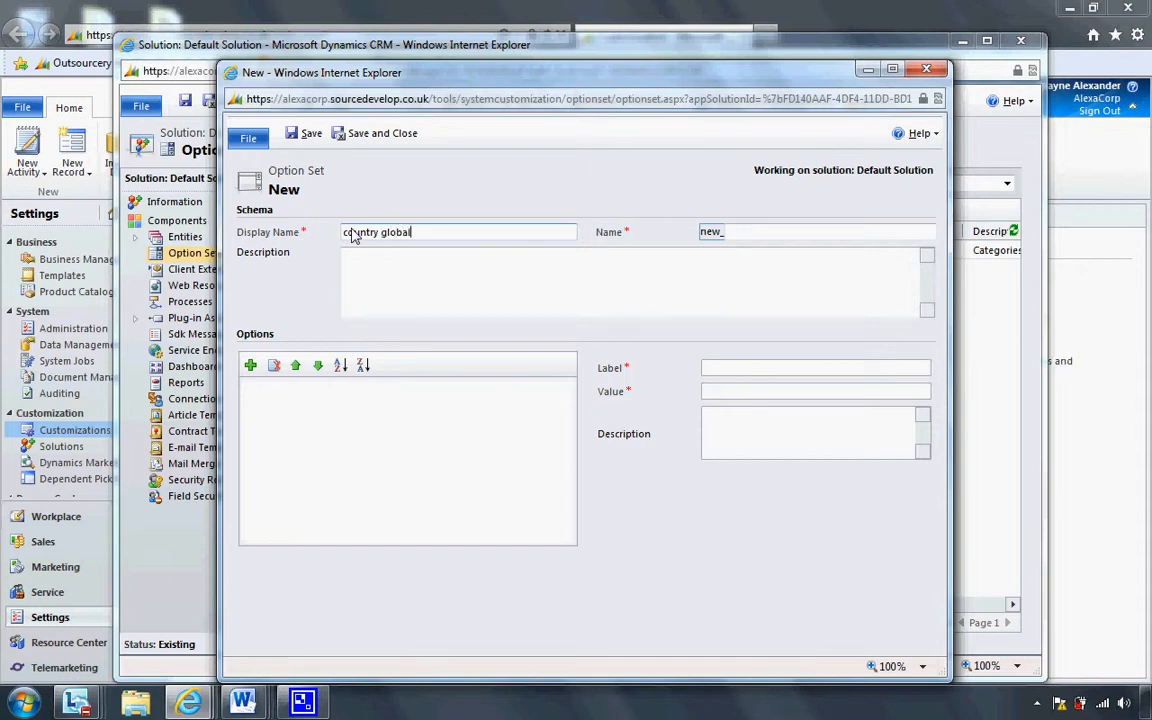
left_click(420, 287)
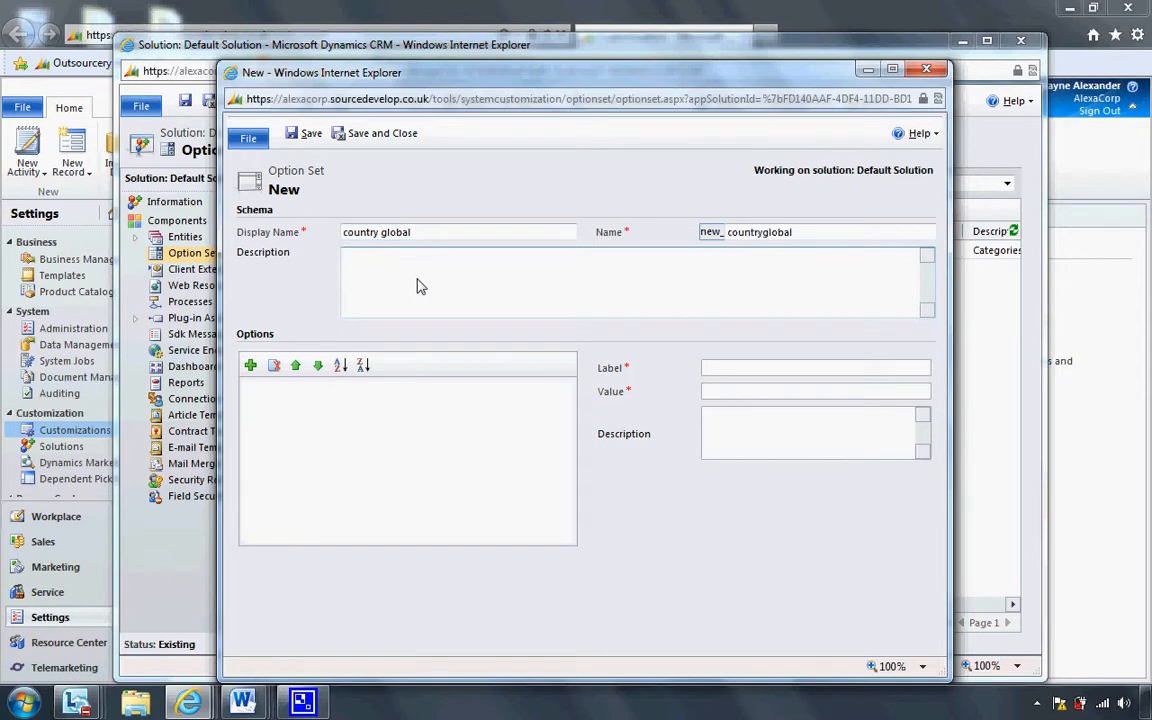
type("this option set is used for leads,")
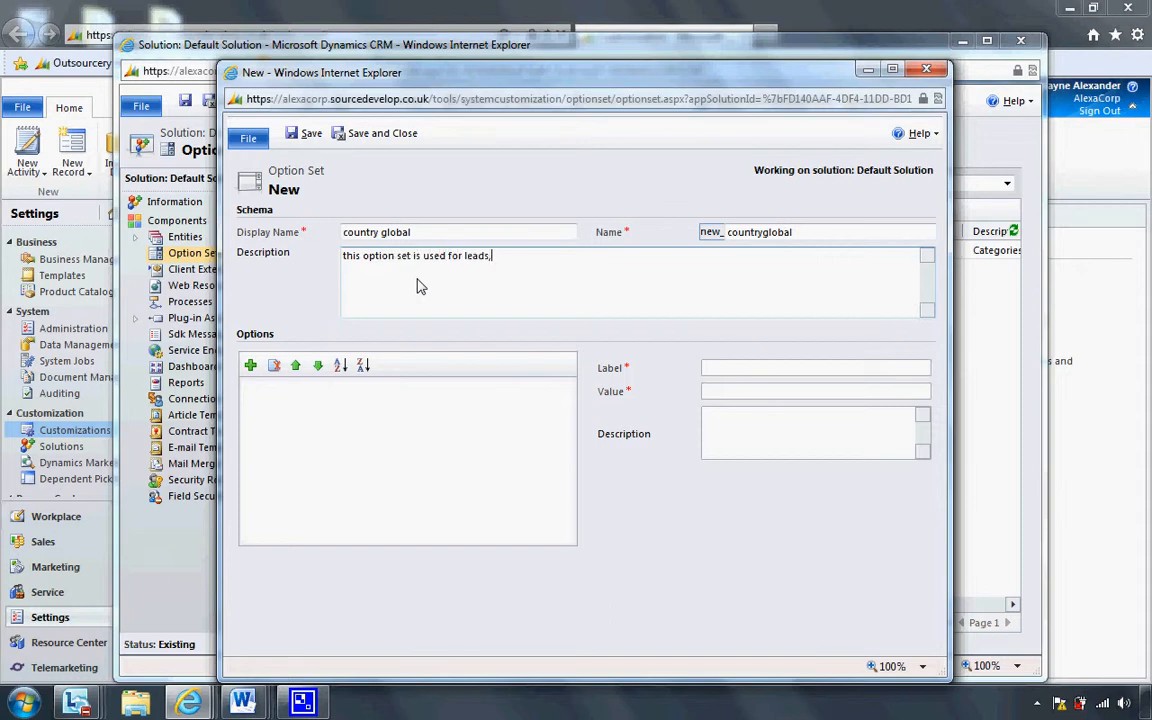
type(" accounts and contacts")
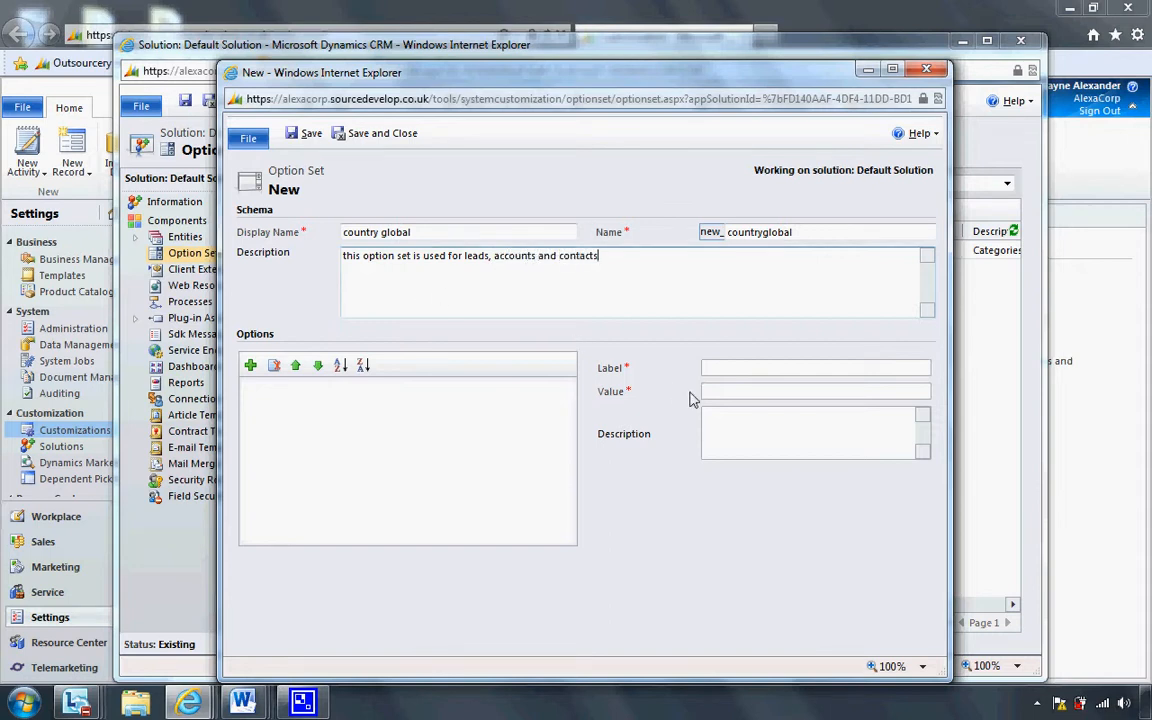
Add the options Canada, England, USA and France to the option set, and save and close it.
left_click(251, 367)
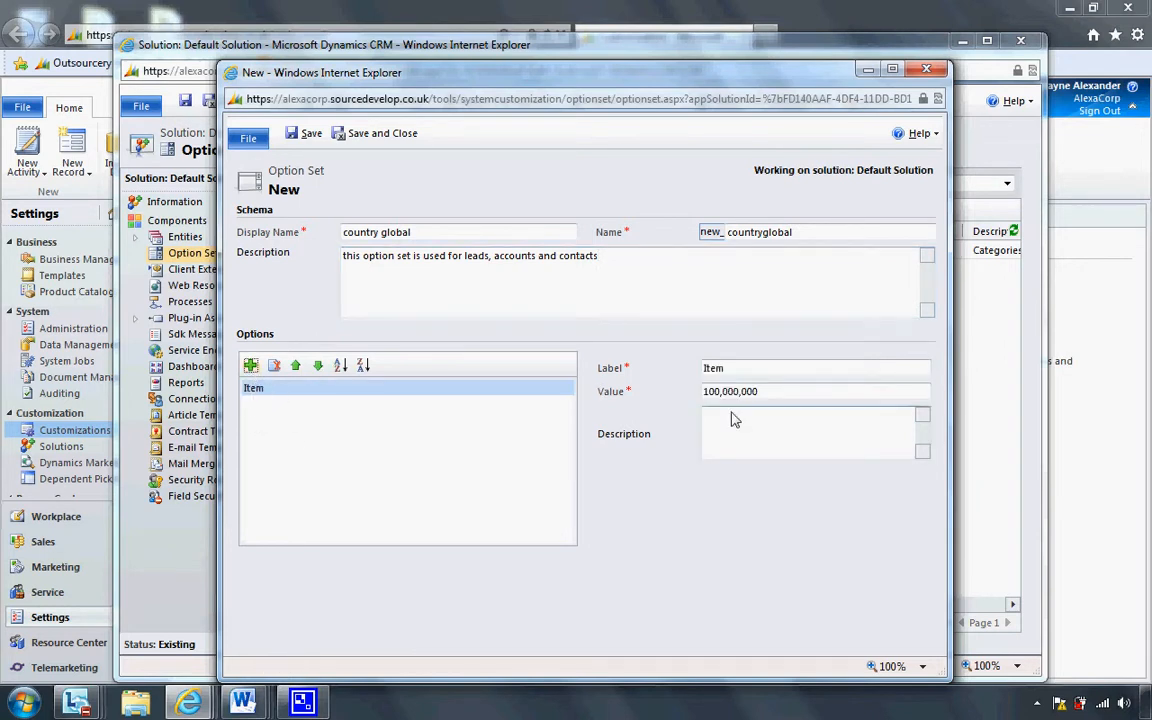
left_click(703, 370)
type("Canada")
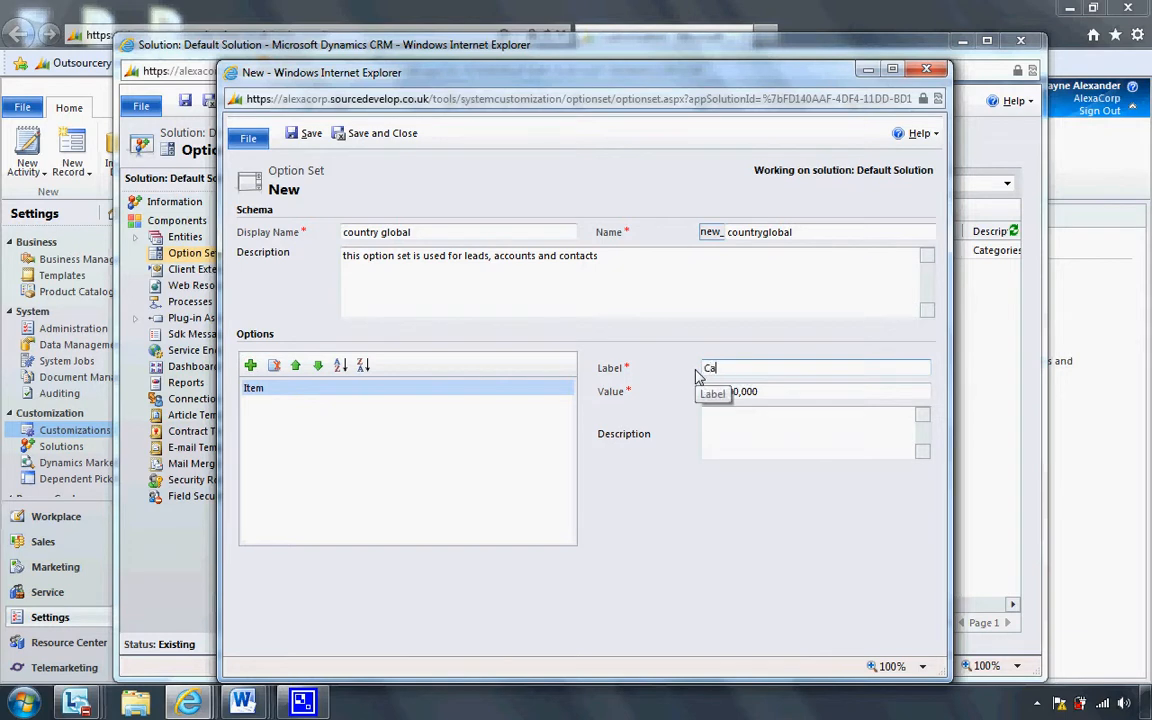
left_click(250, 365)
type("England")
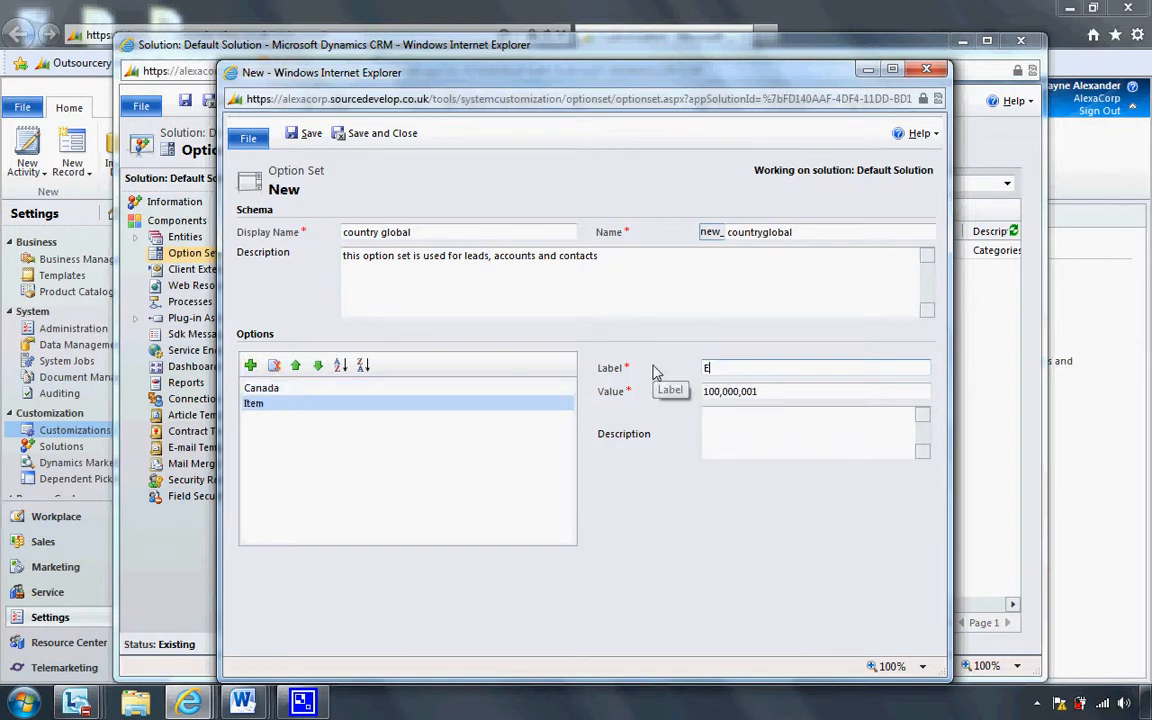
left_click(250, 365)
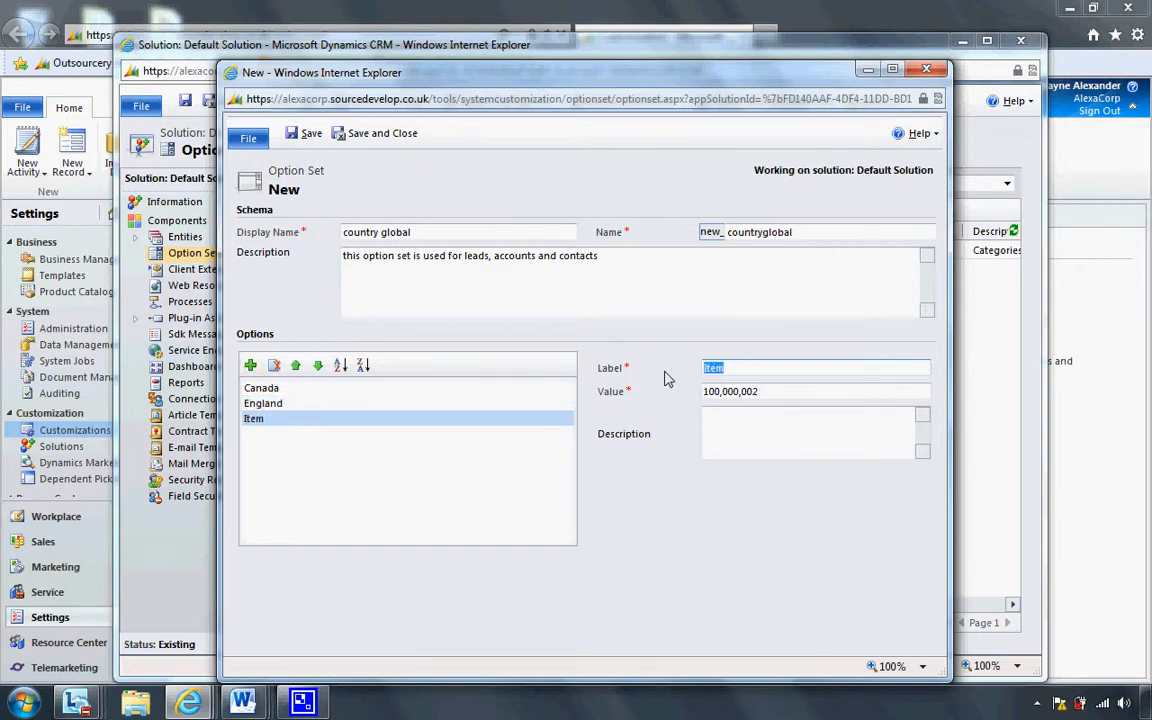
type("USA")
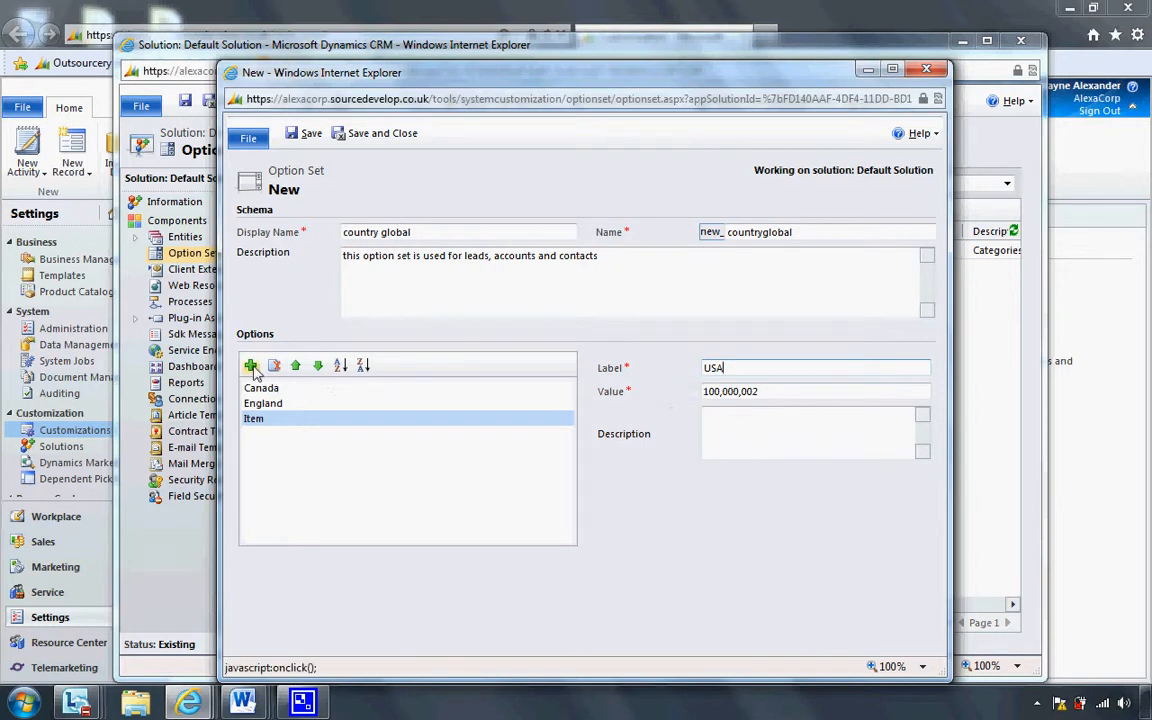
left_click(250, 365)
left_click(745, 372)
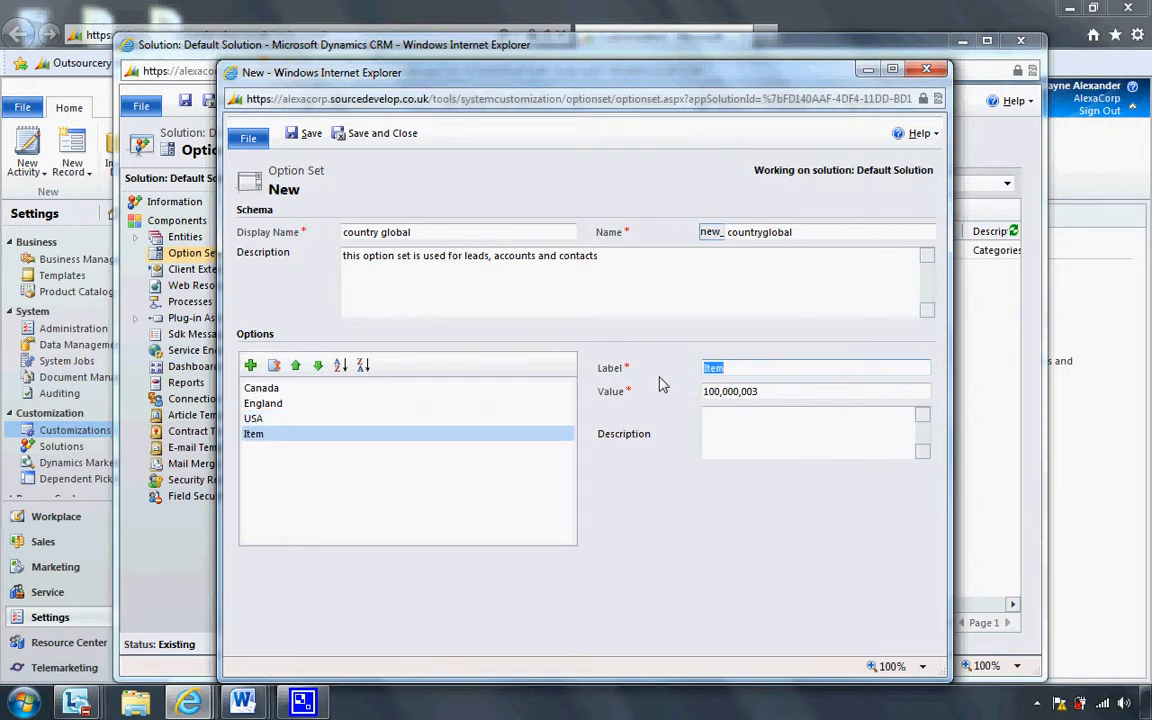
type("France")
left_click(627, 334)
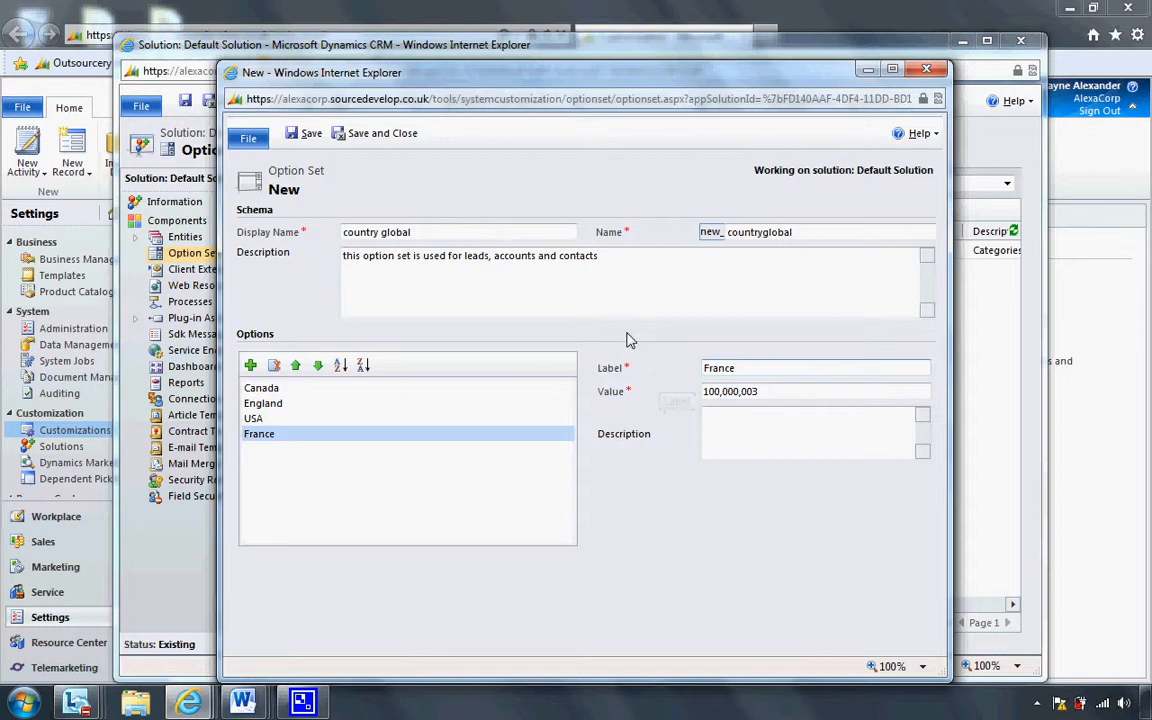
left_click(370, 140)
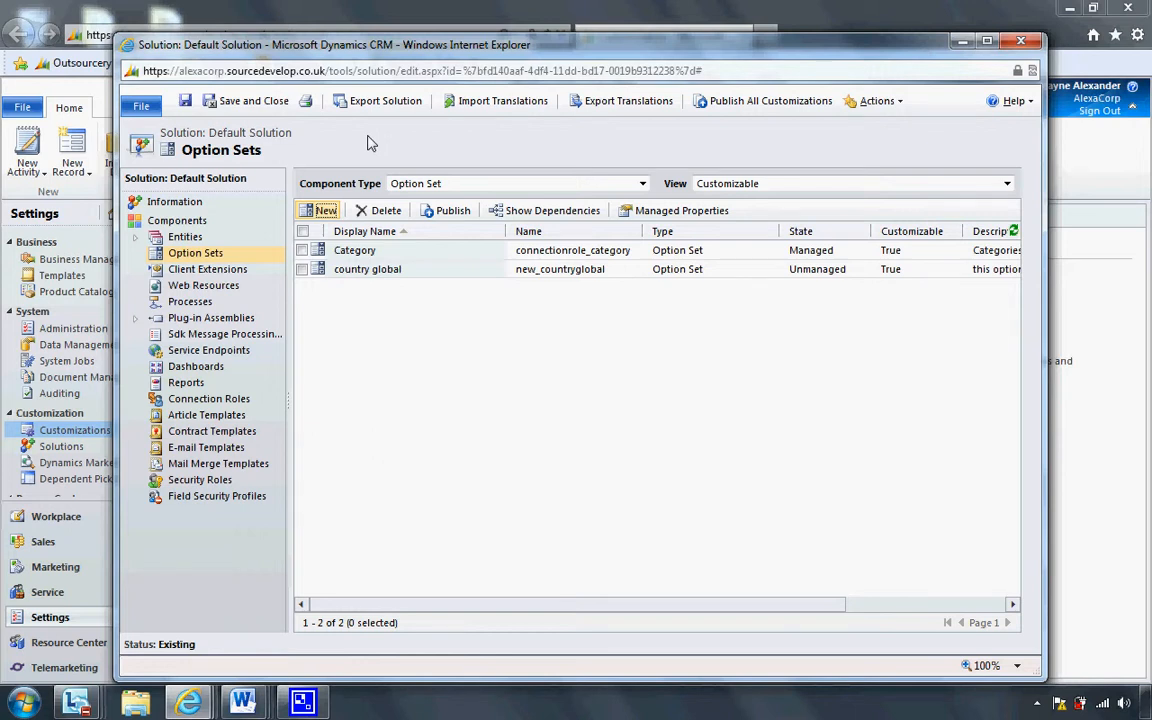
Open the Account entity's main Information form for editing.
left_click(138, 241)
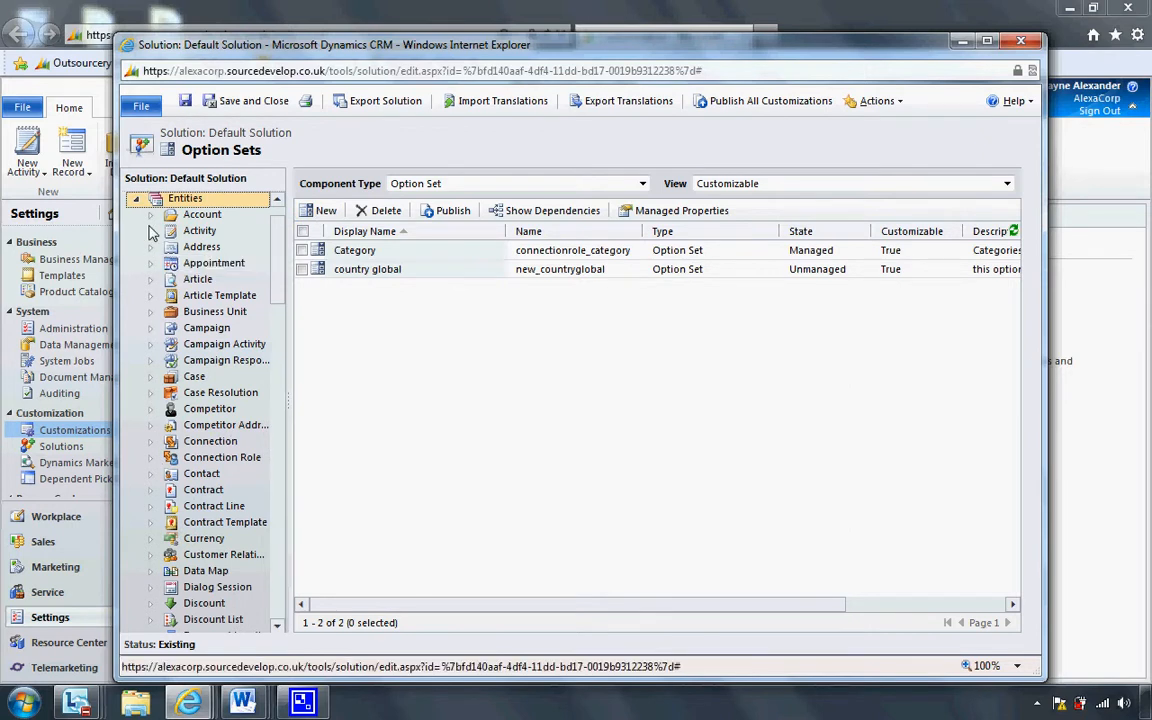
left_click(150, 214)
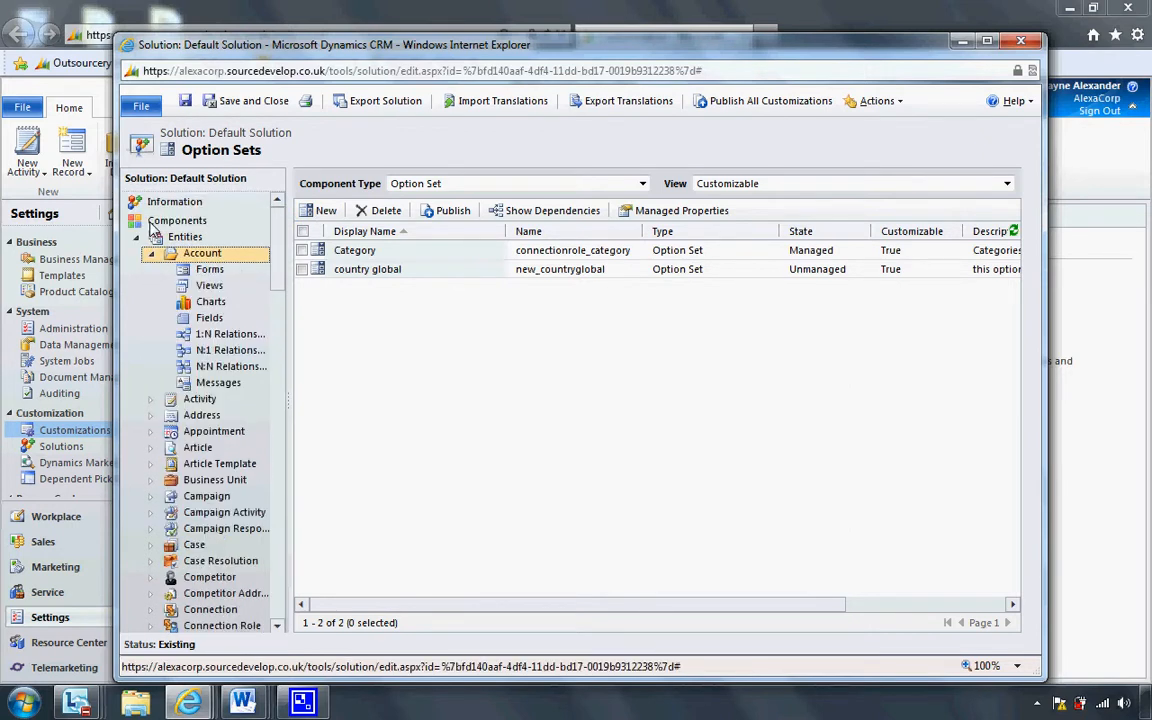
left_click(210, 270)
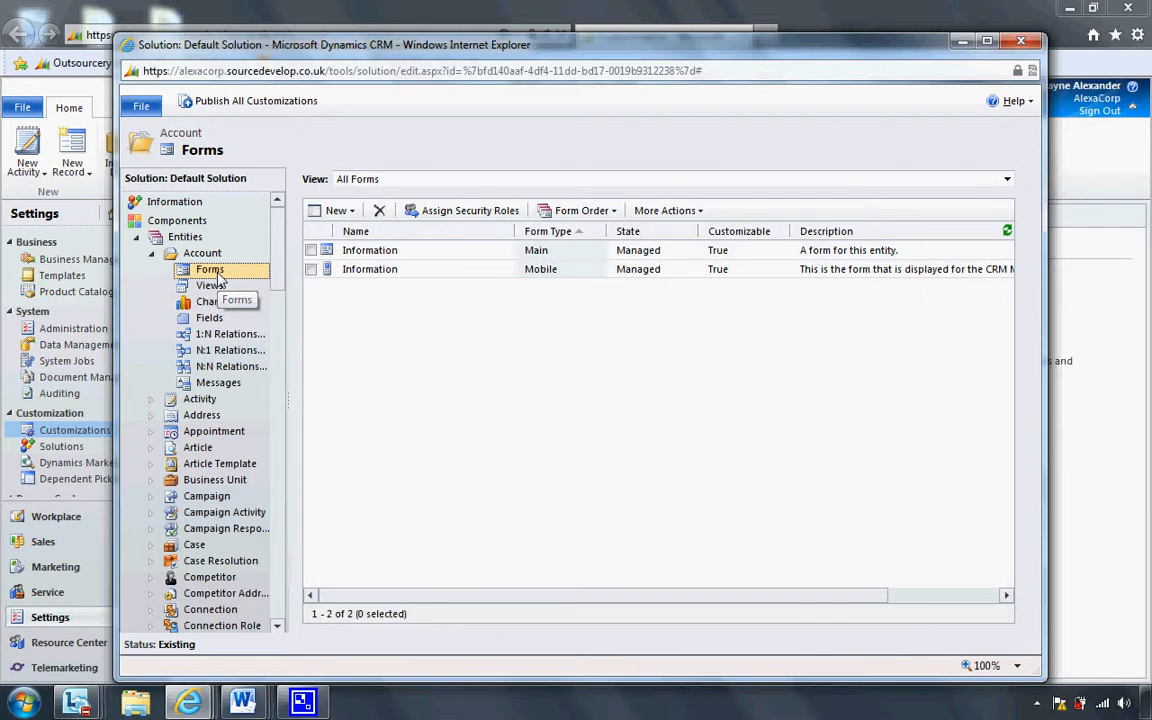
double_click(433, 252)
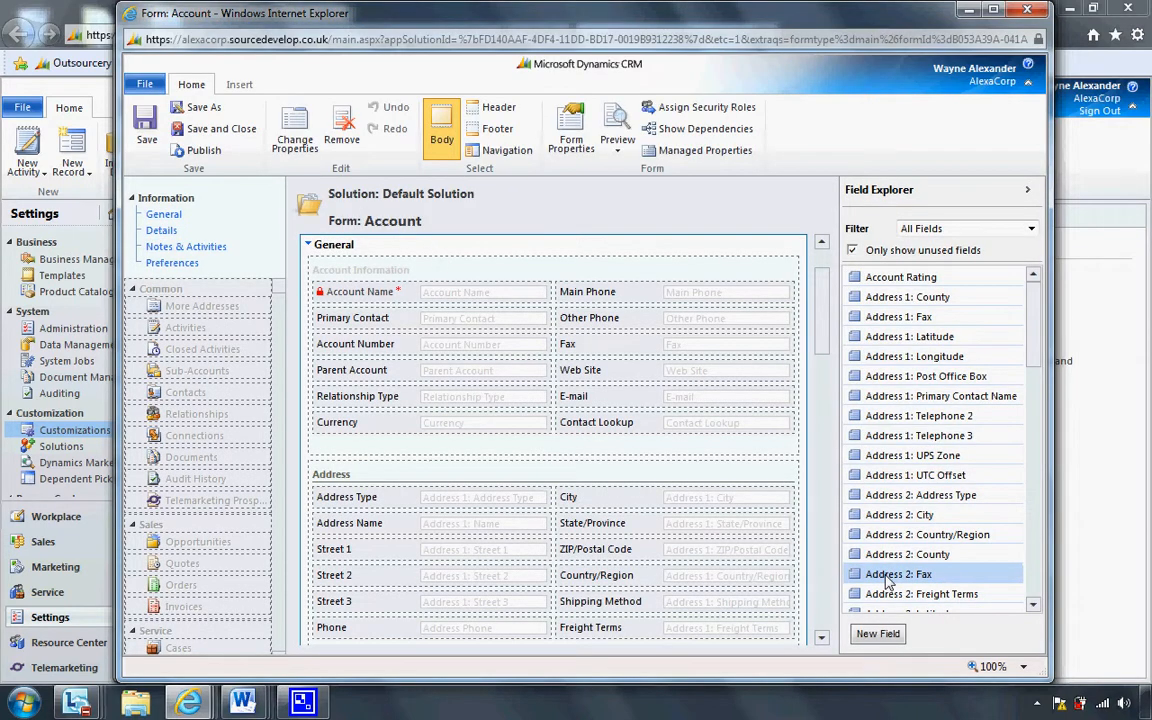
Start a new field for the Account entity with the display name Country.
left_click(888, 639)
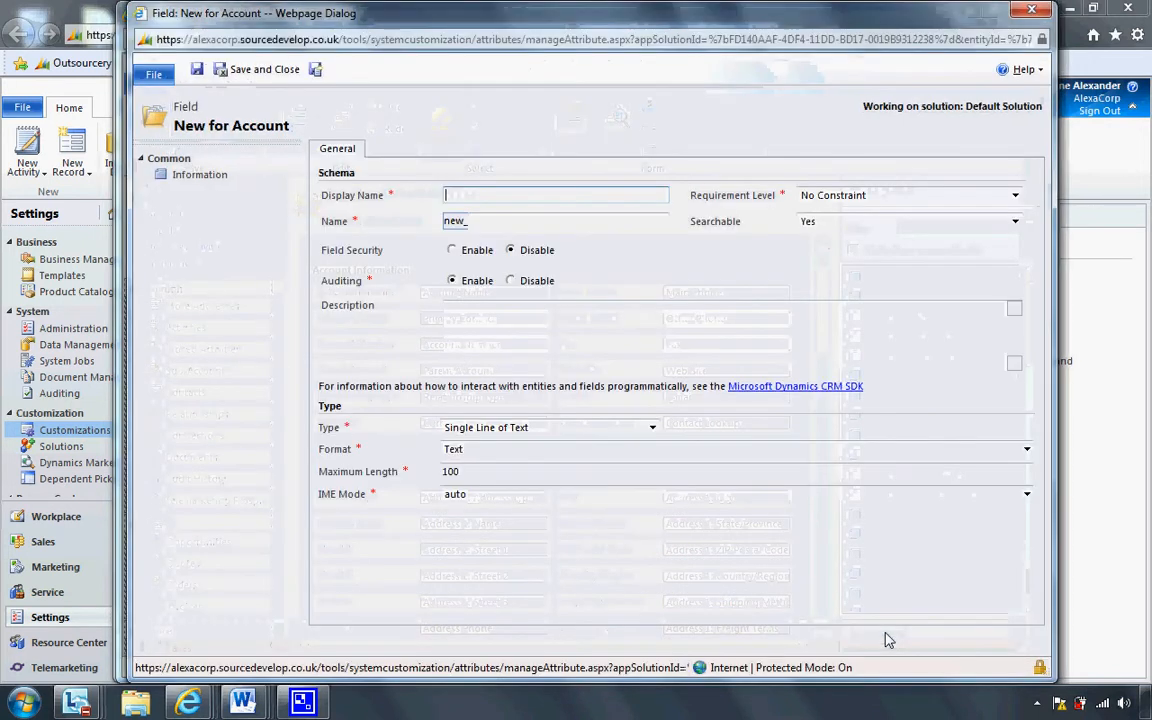
left_click(647, 202)
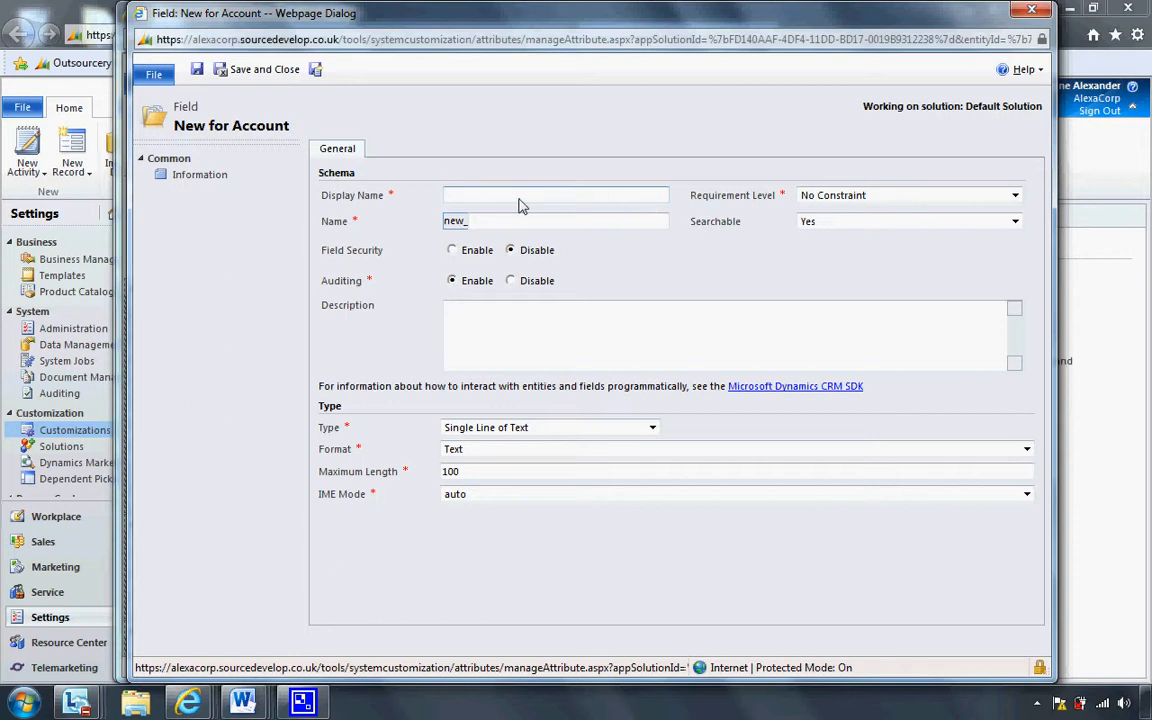
type("Country")
key("Tab")
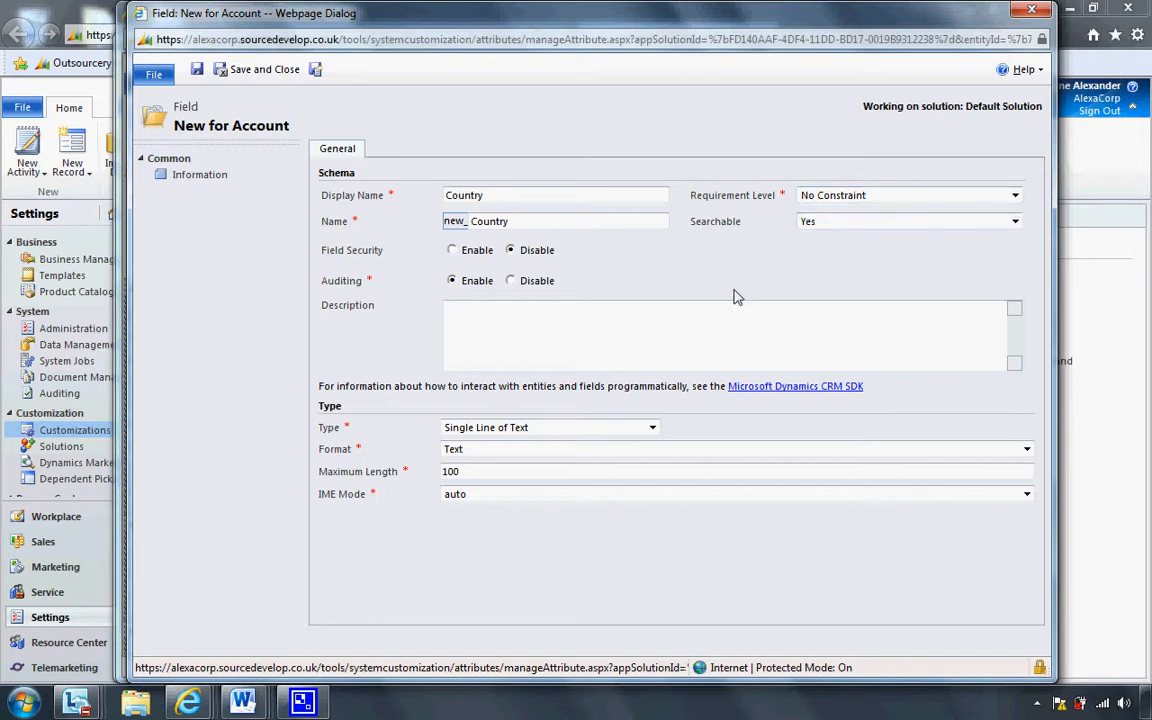
Set the field's type to Option Set and base it on the existing "country global" option set.
left_click(595, 427)
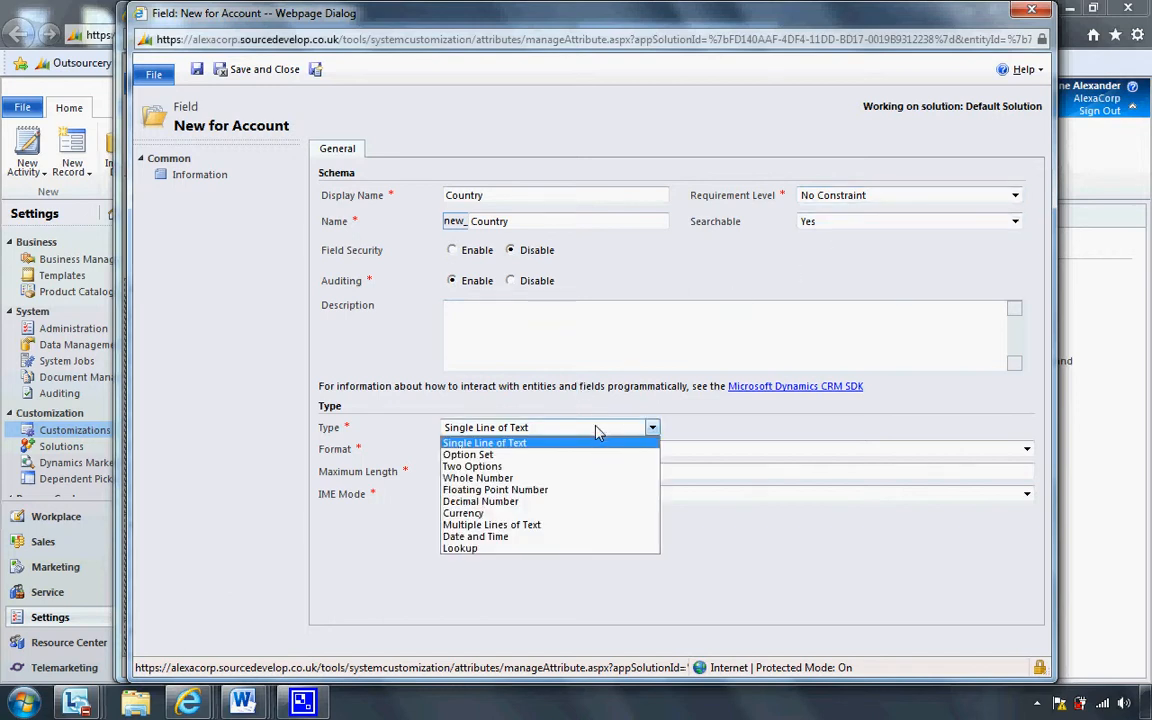
left_click(593, 458)
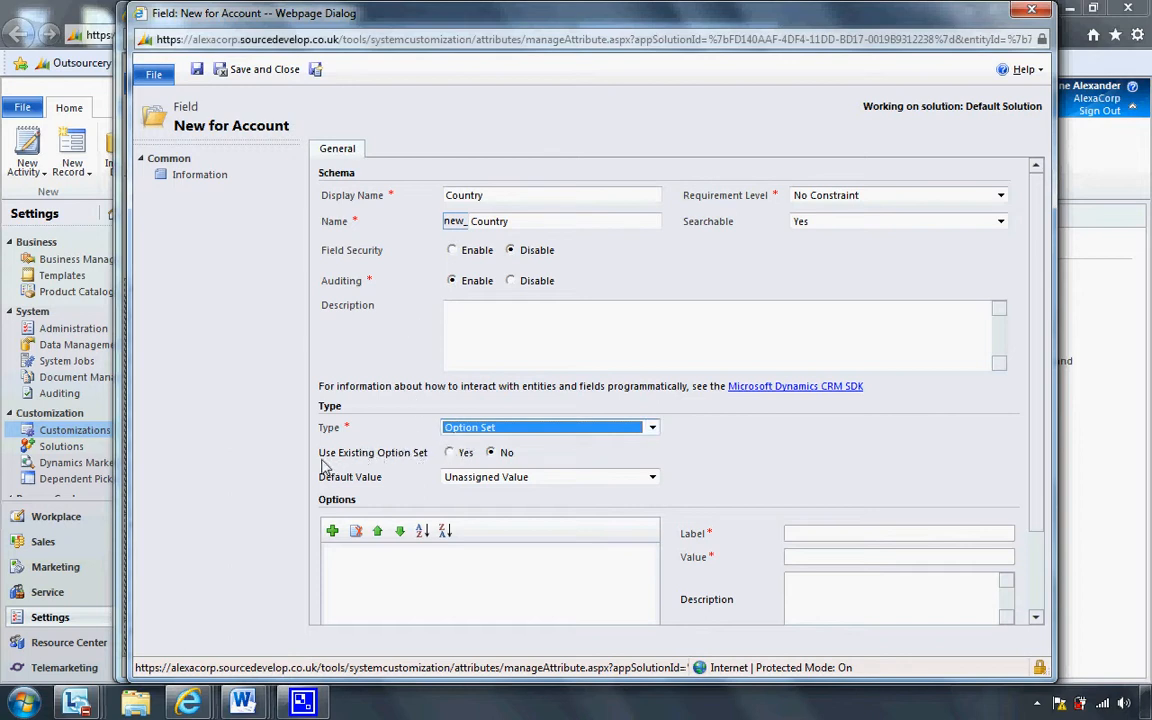
left_click(449, 454)
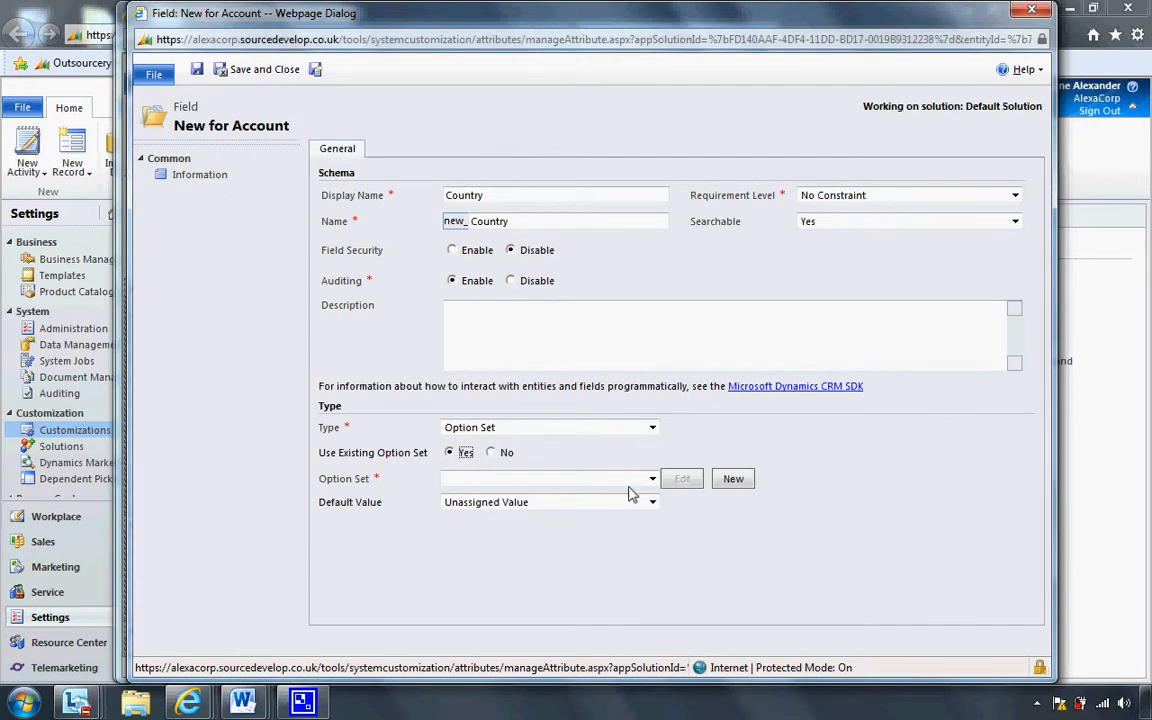
left_click(652, 480)
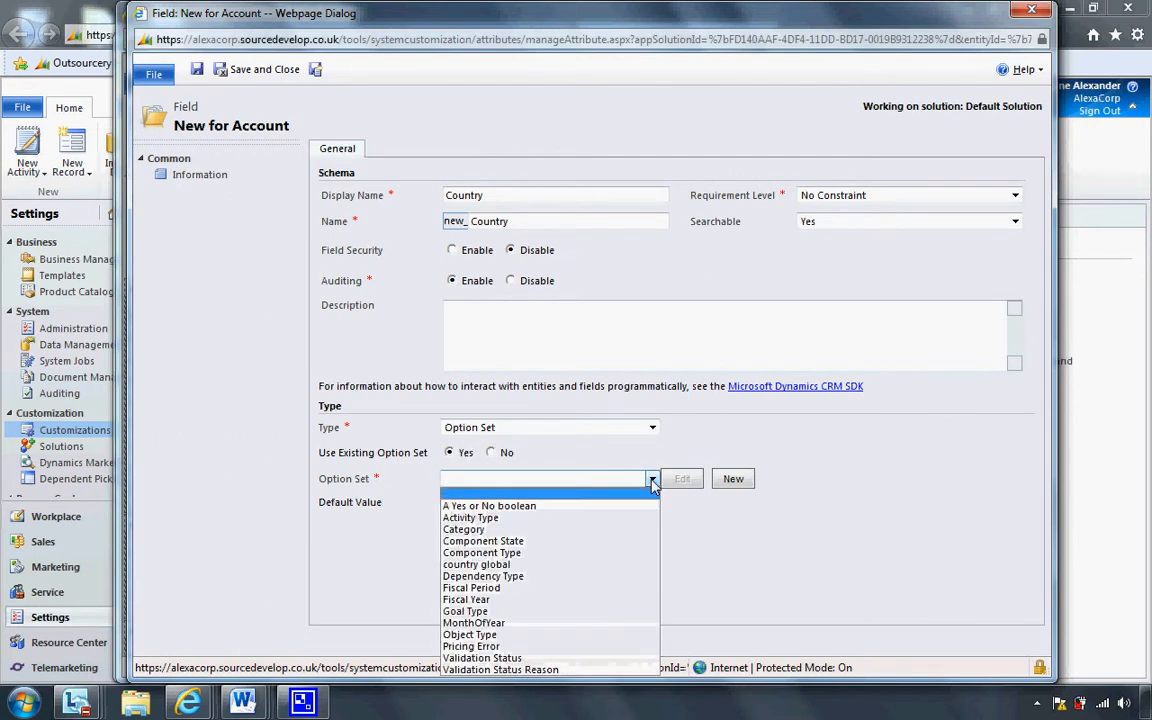
left_click(630, 566)
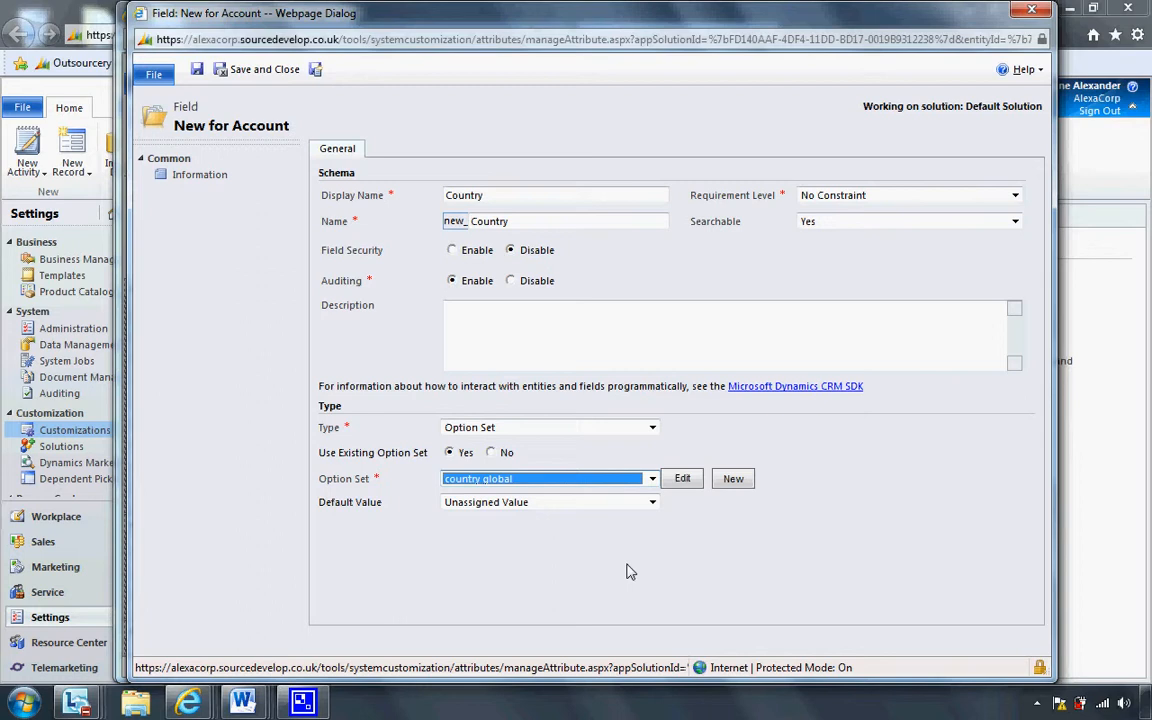
Set the Country field's default value to Canada, and save and close the field.
left_click(651, 507)
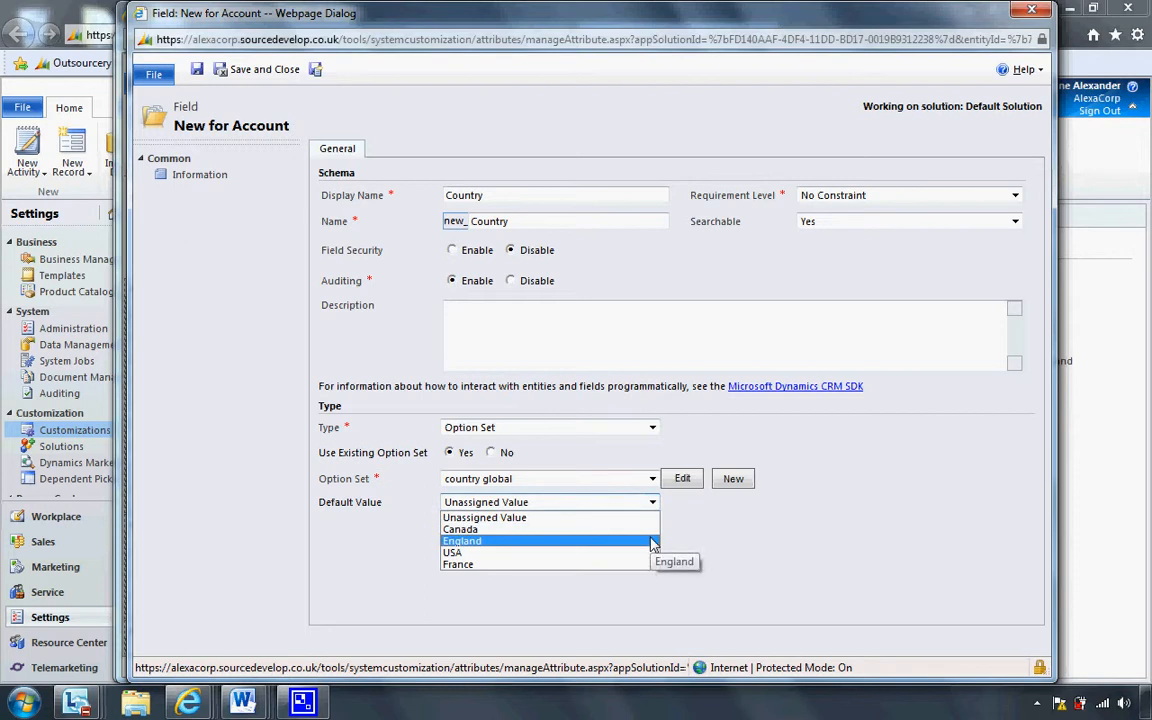
left_click(643, 531)
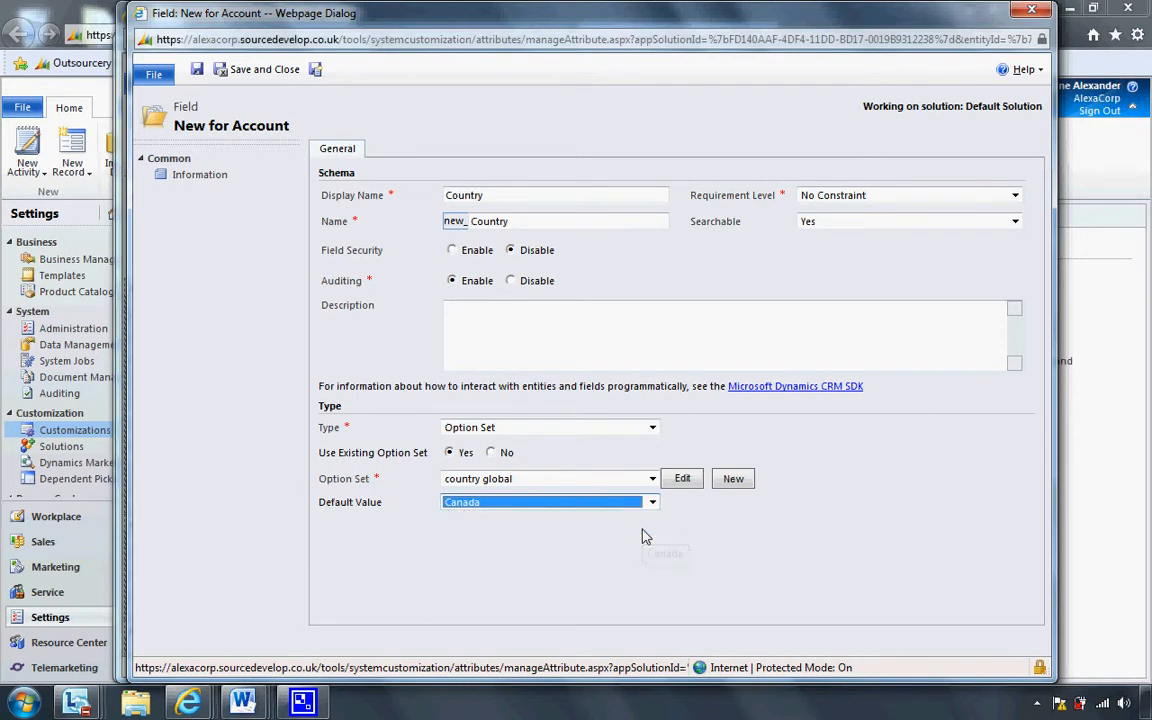
left_click(265, 72)
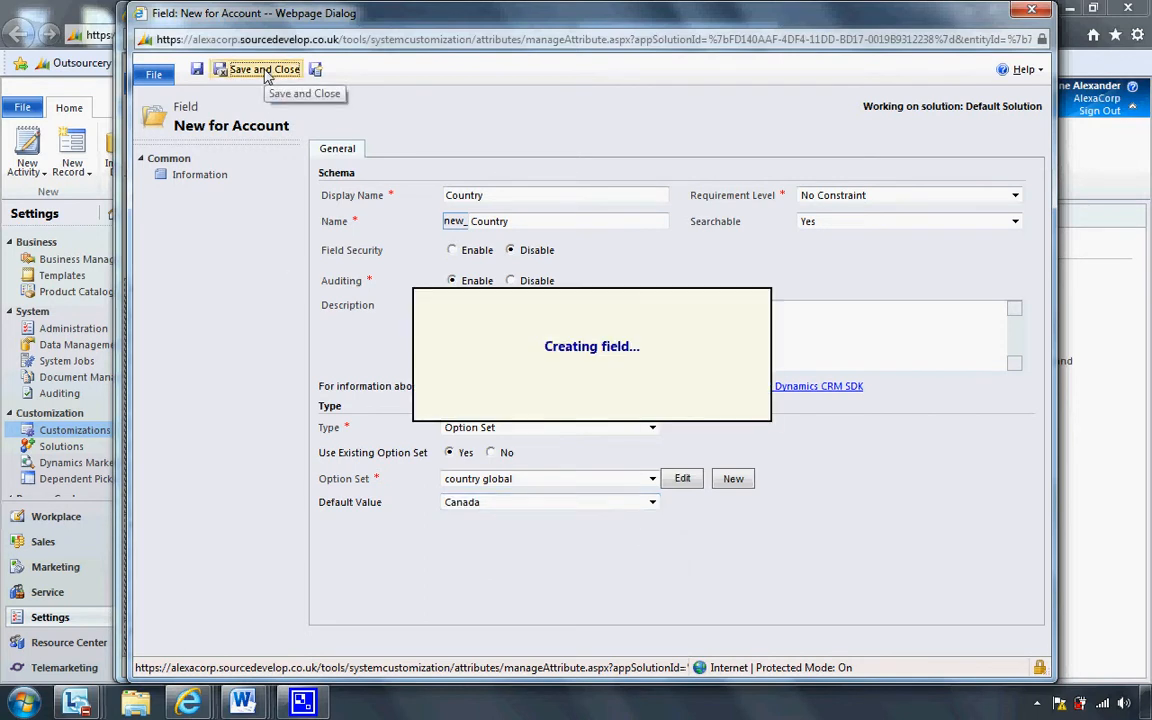
Add the custom Country field to the Account form's Address section above Country/Region, and save and close the form.
left_click(918, 226)
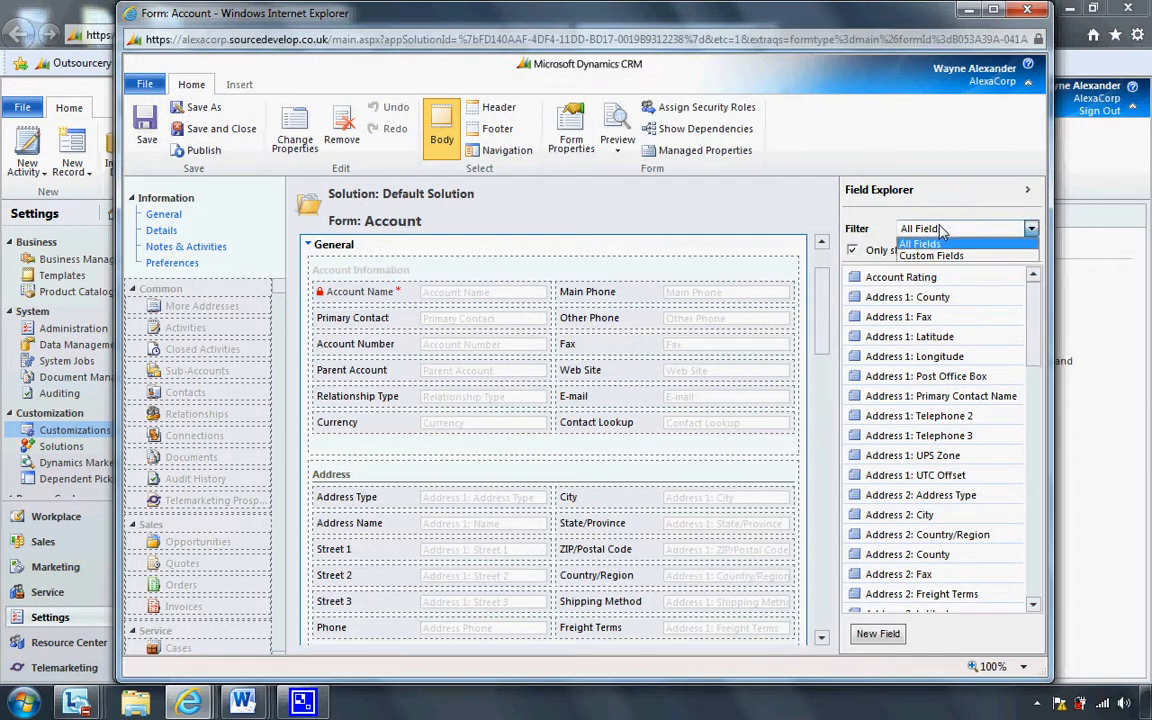
left_click(930, 254)
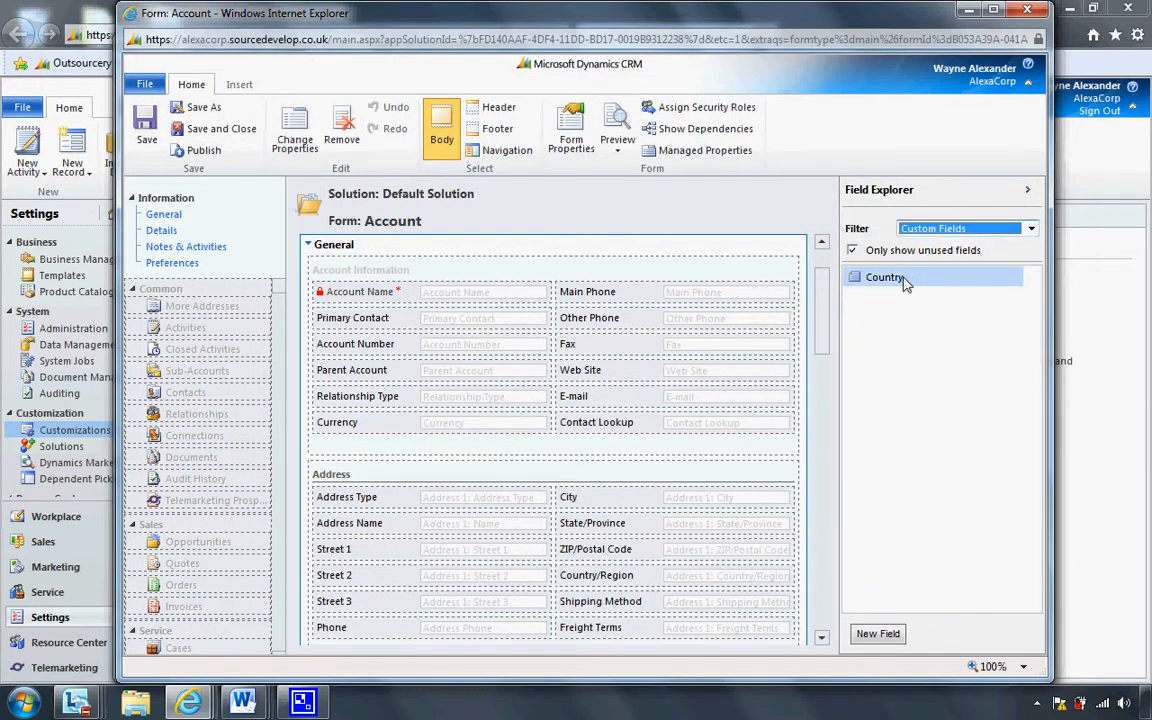
left_click_drag(823, 321, 824, 343)
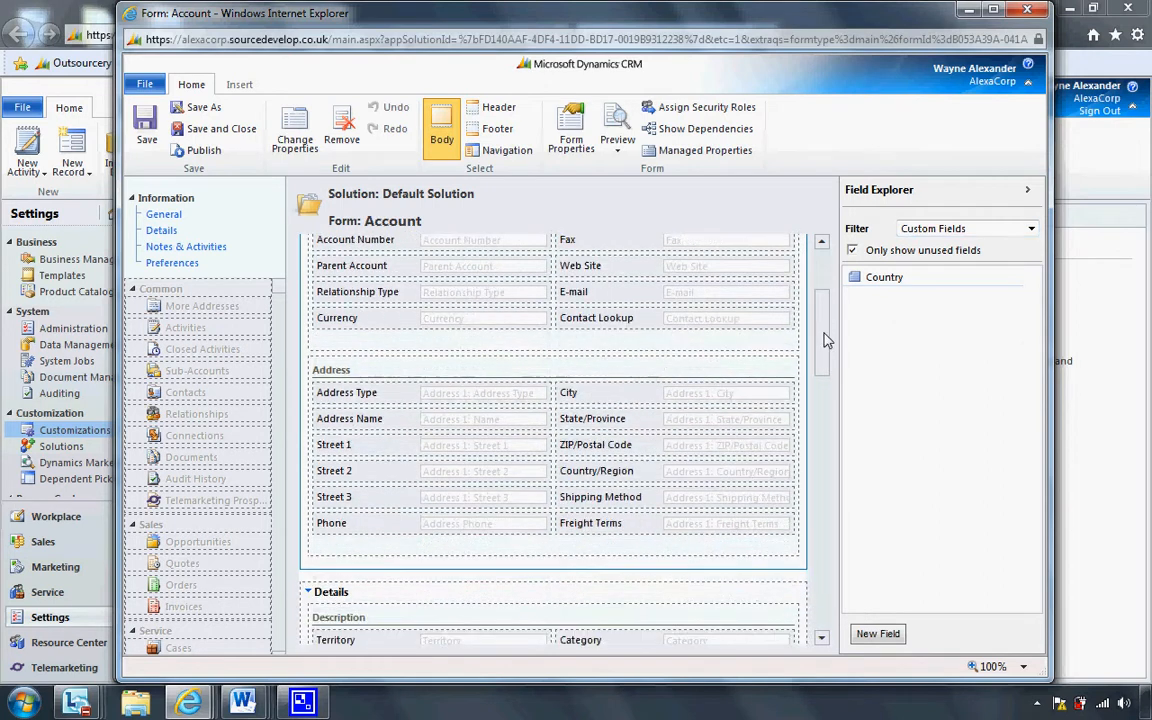
left_click(866, 279)
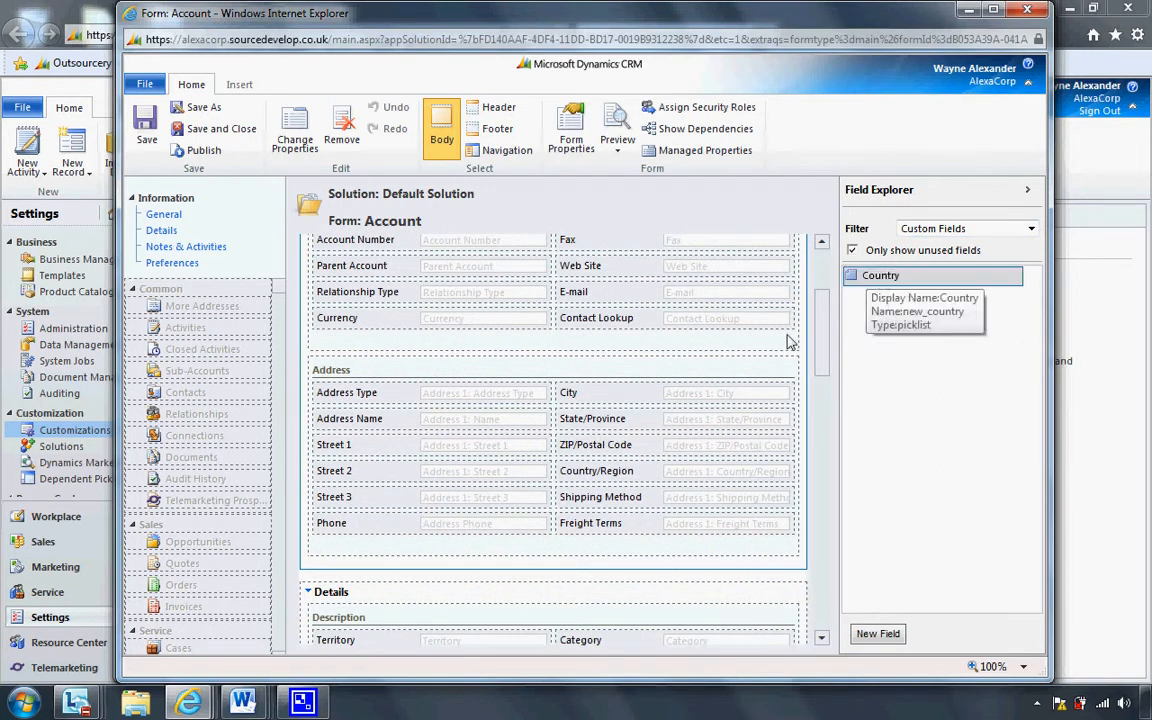
left_click_drag(868, 279, 682, 479)
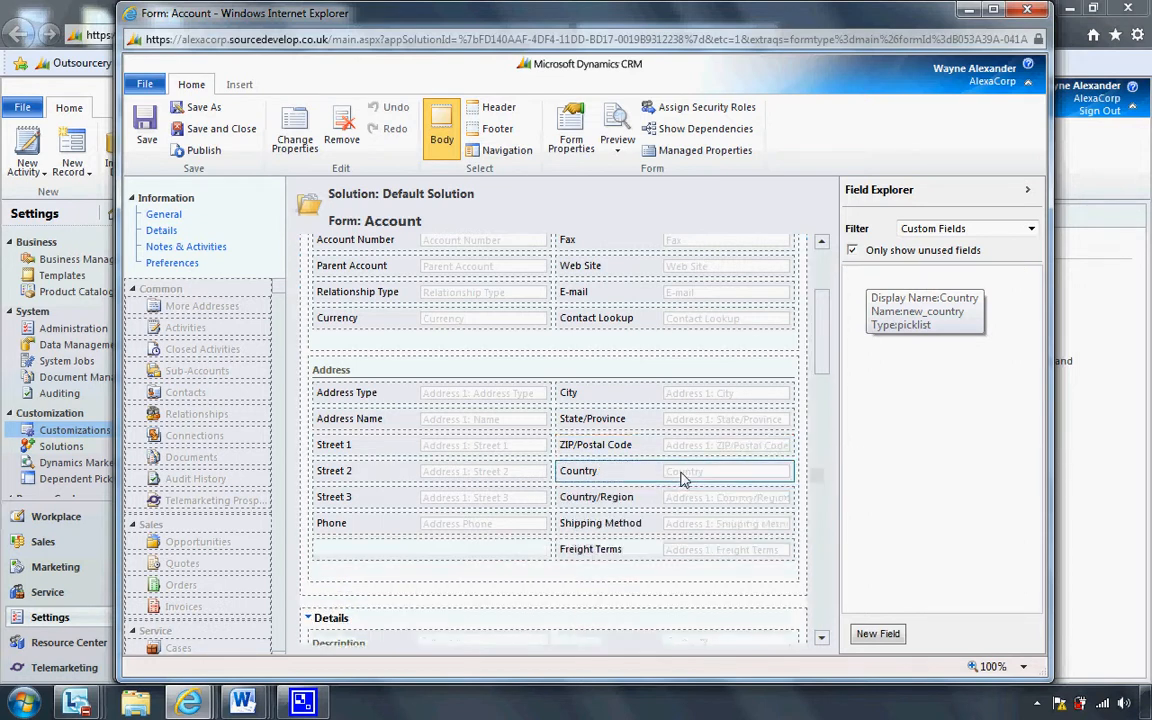
left_click(615, 500)
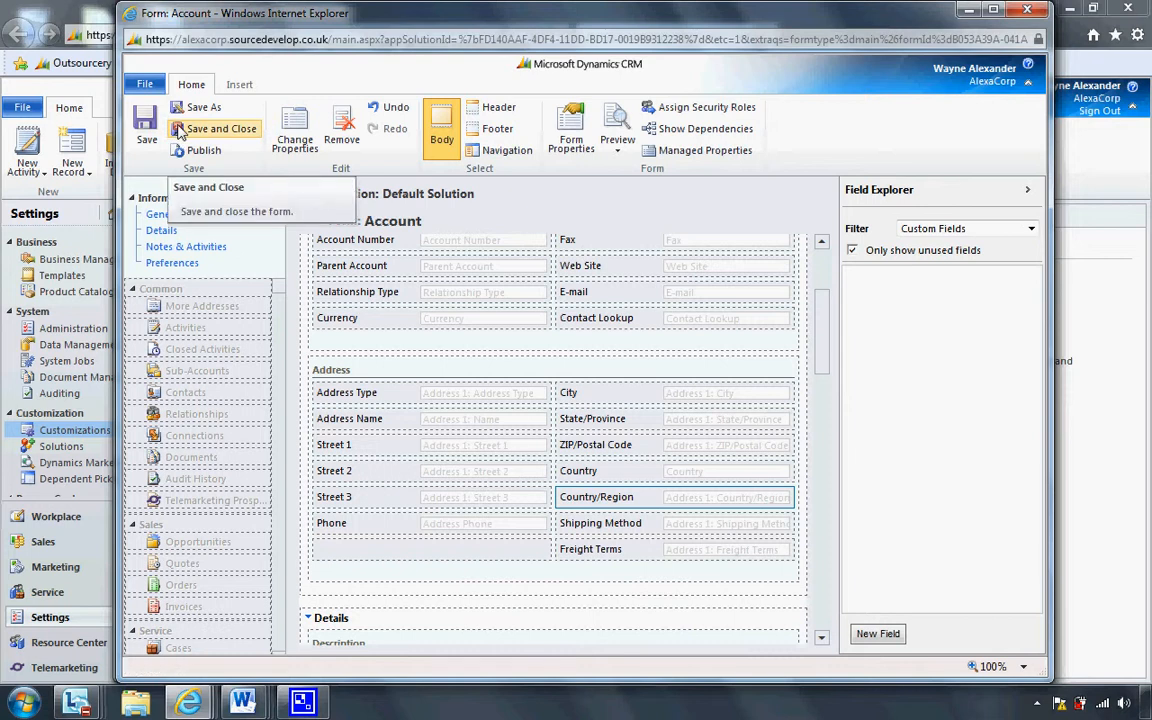
left_click(180, 131)
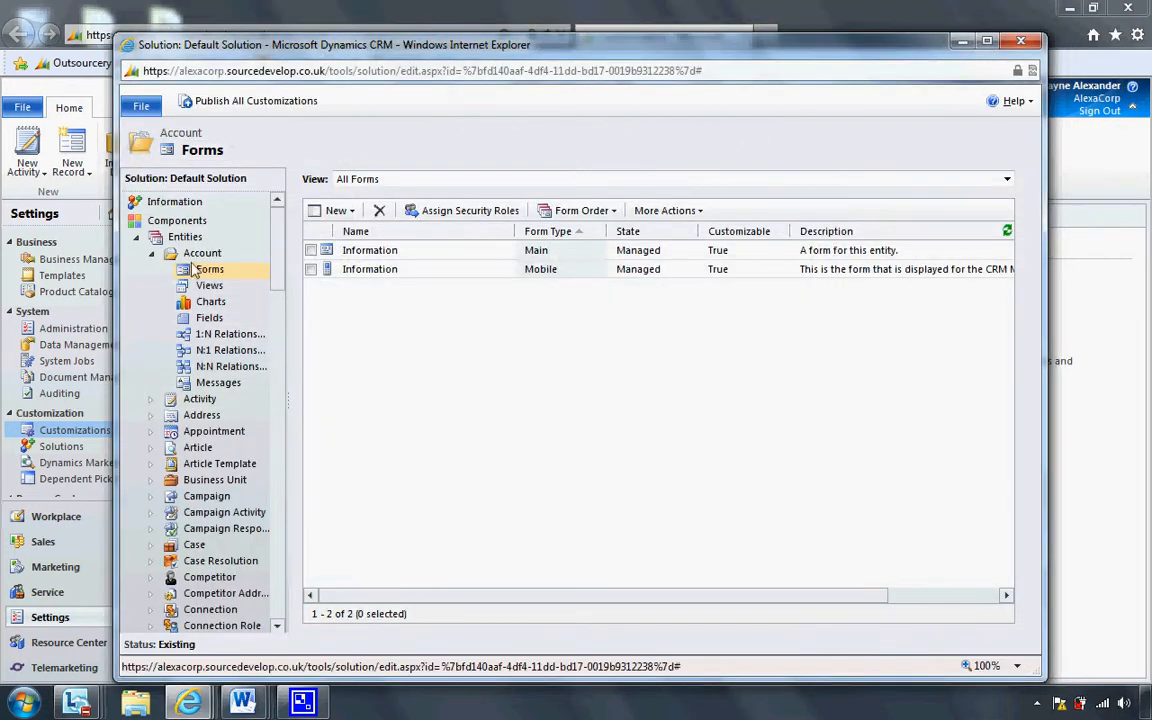
Open the Contact entity's main Information form for editing.
scroll(278, 290, "down", 5)
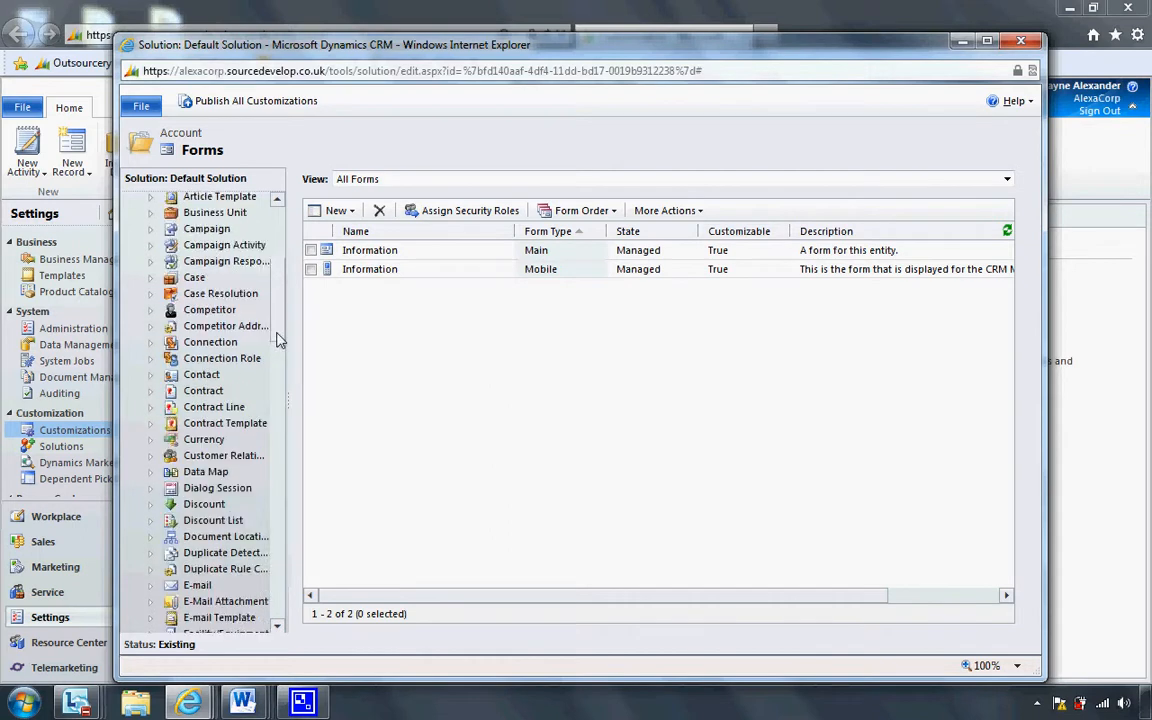
mouse_move(278, 340)
left_mouse_down()
mouse_move(280, 391)
mouse_move(278, 348)
left_mouse_up()
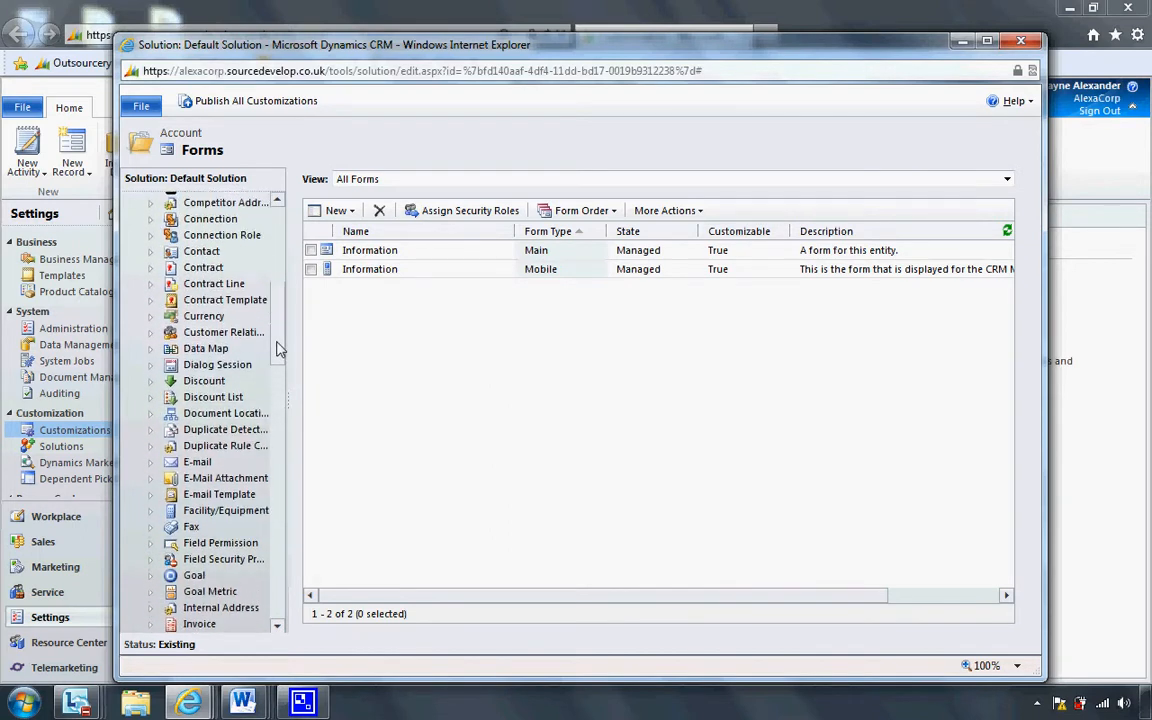
left_click(151, 251)
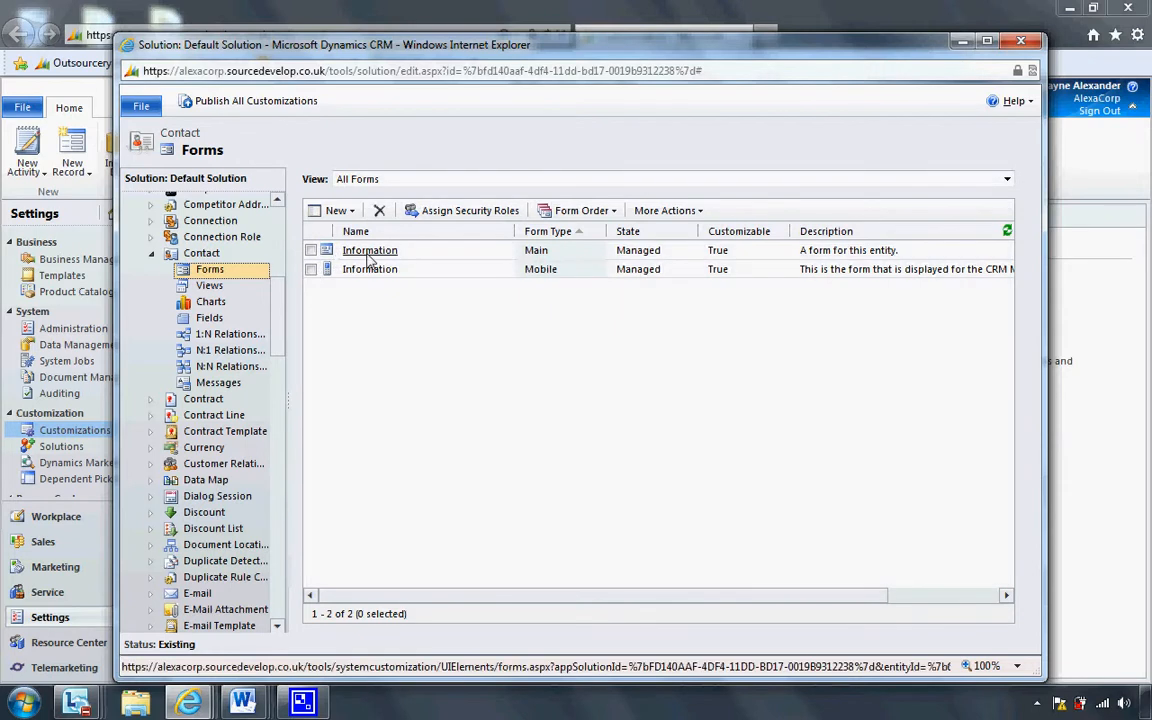
left_click(368, 252)
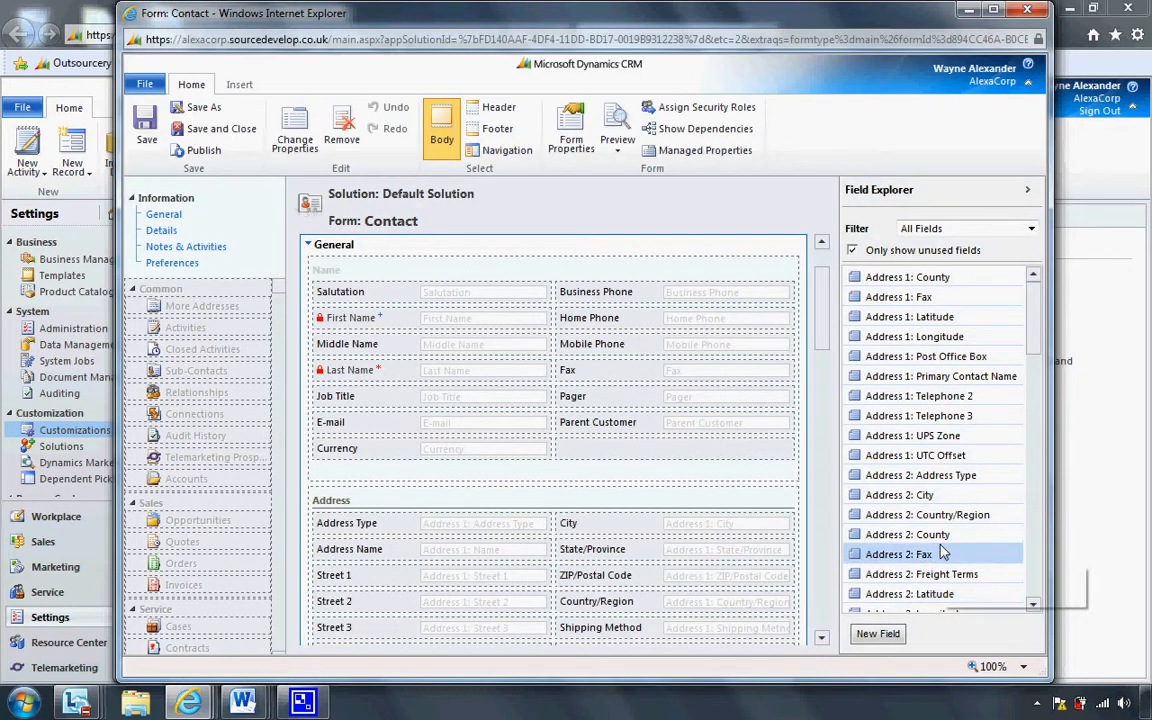
Start a new Contact field named country, of type Option Set, based on the existing "country global" option set.
left_click(877, 634)
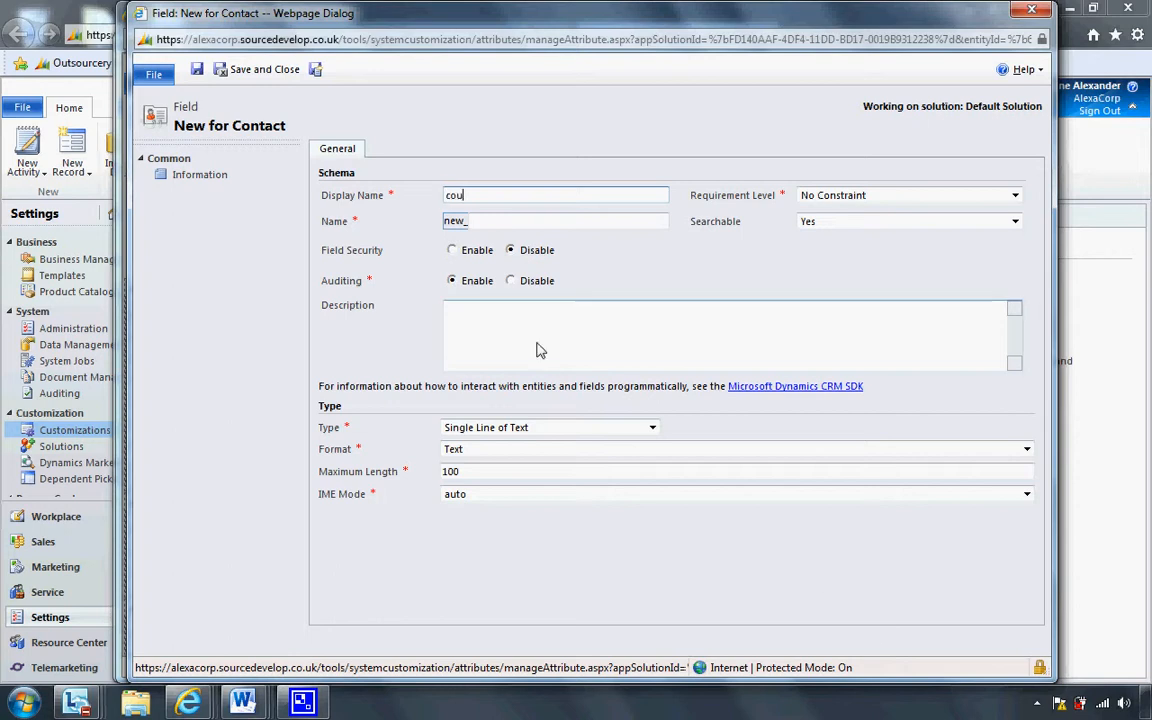
left_click(635, 304)
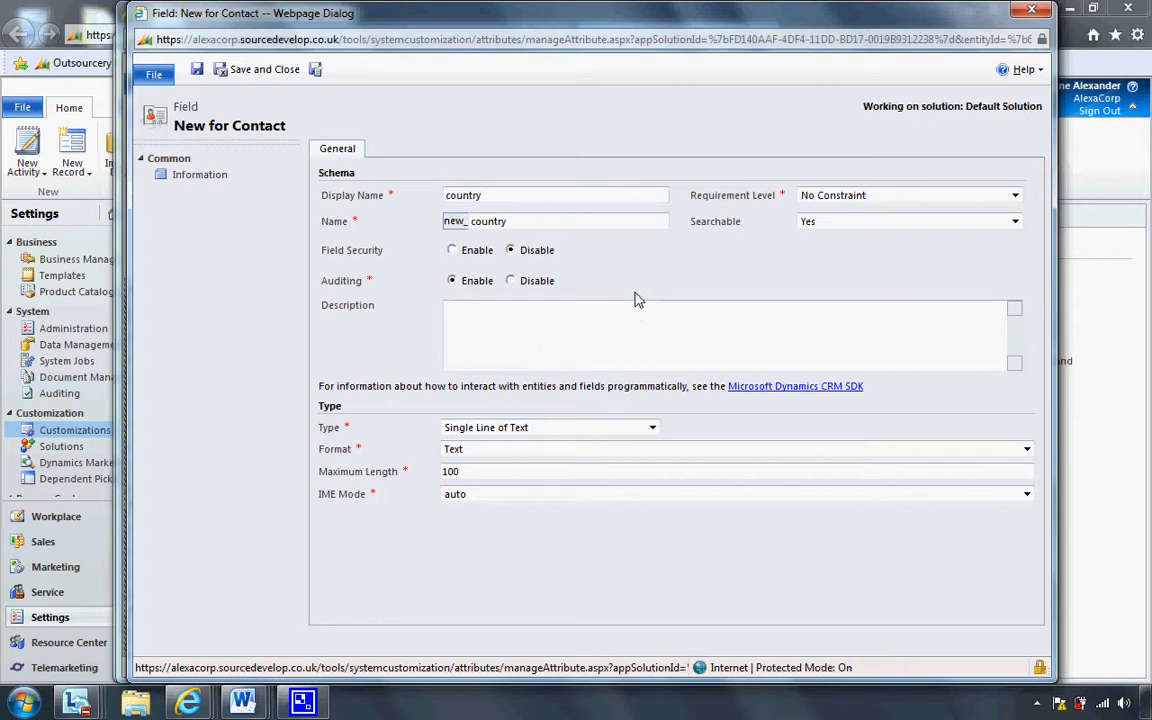
left_click(651, 428)
left_click(645, 456)
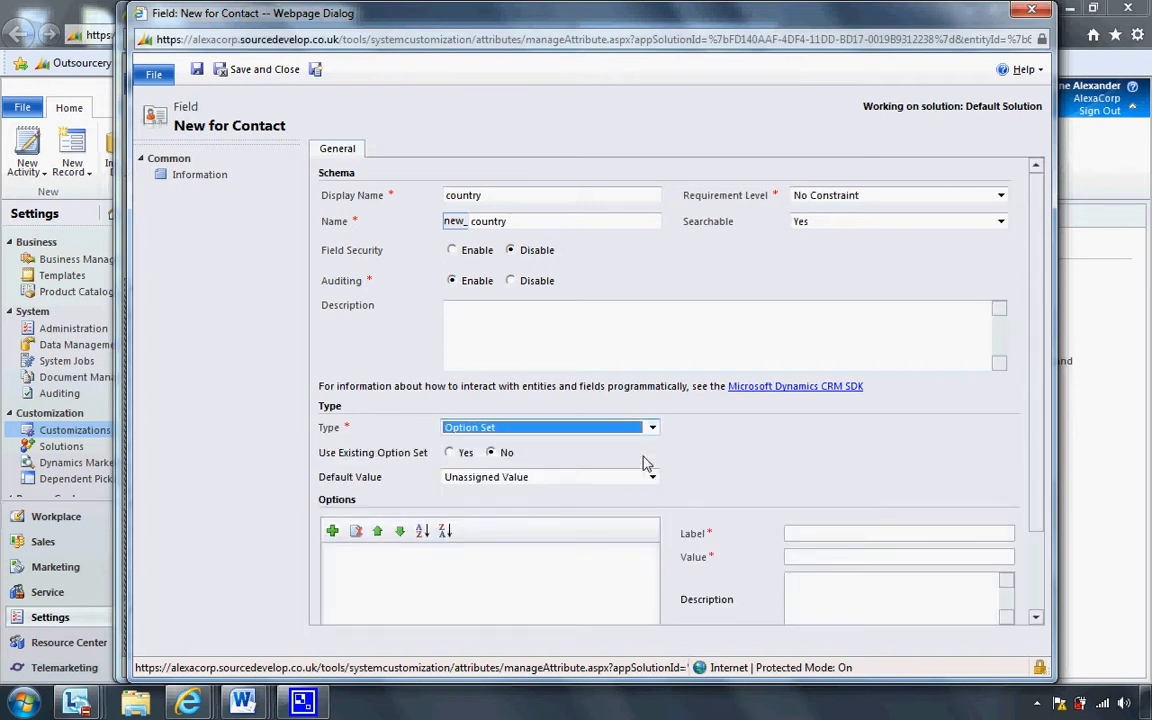
left_click(458, 453)
left_click(620, 478)
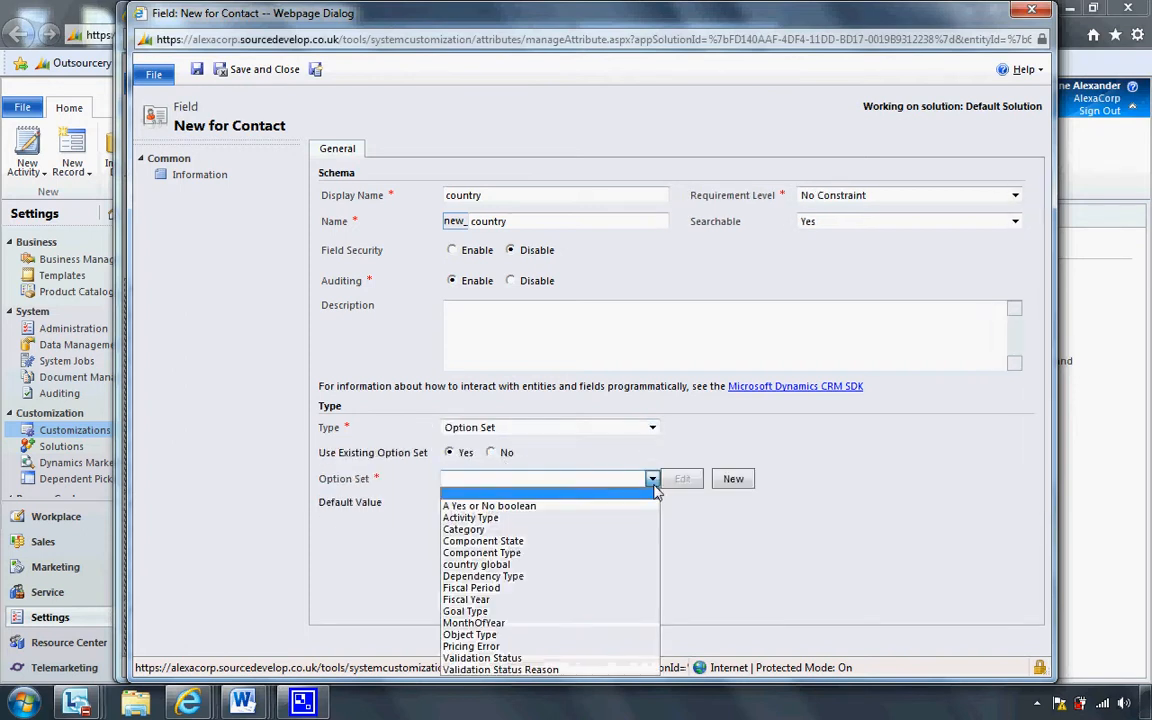
left_click(606, 565)
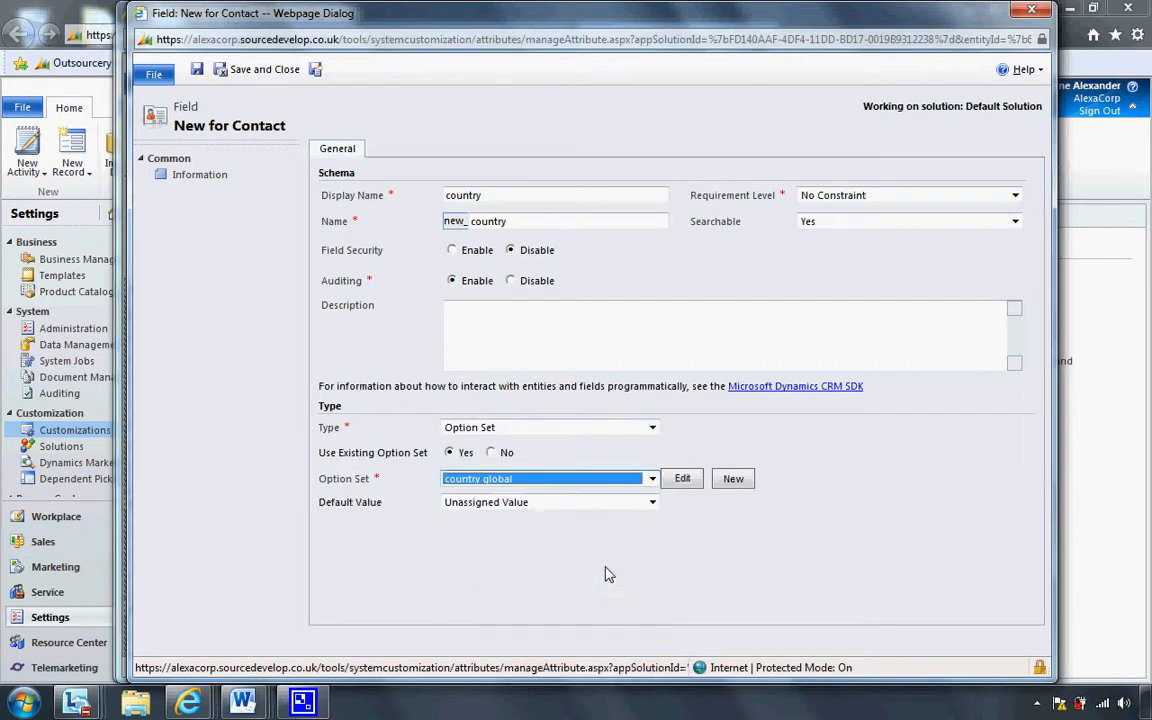
Set the Contact country field's default value to USA, and save and close the field.
left_click(650, 503)
left_click(636, 553)
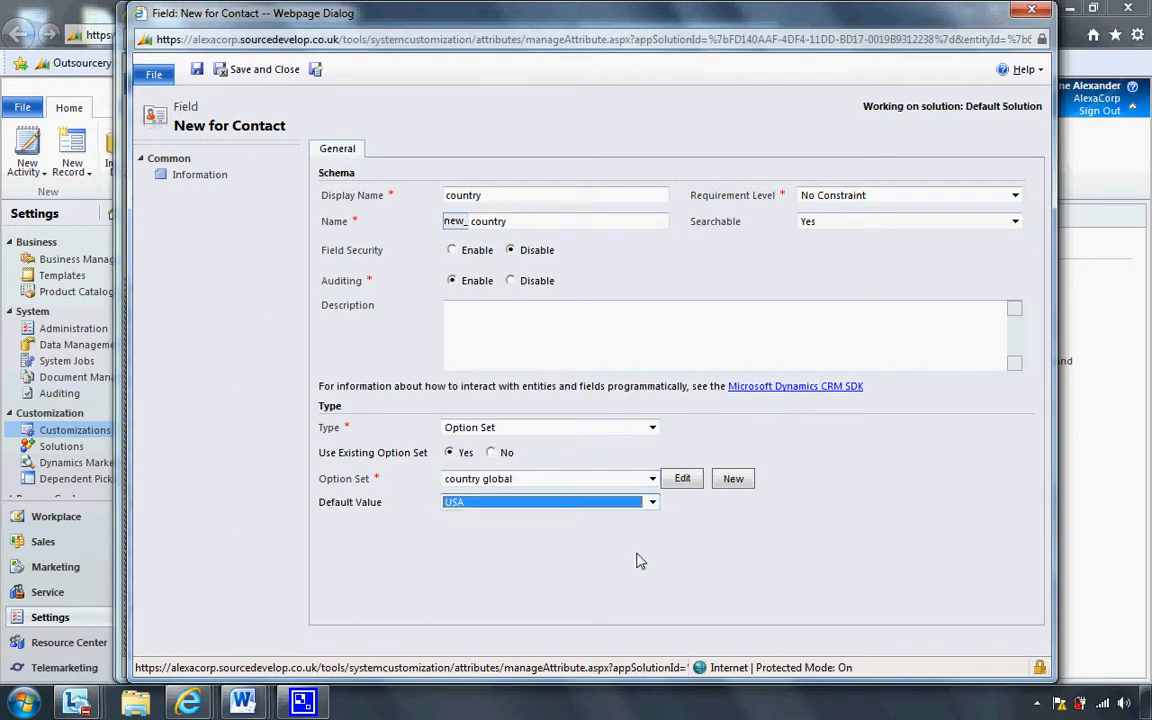
left_click(264, 70)
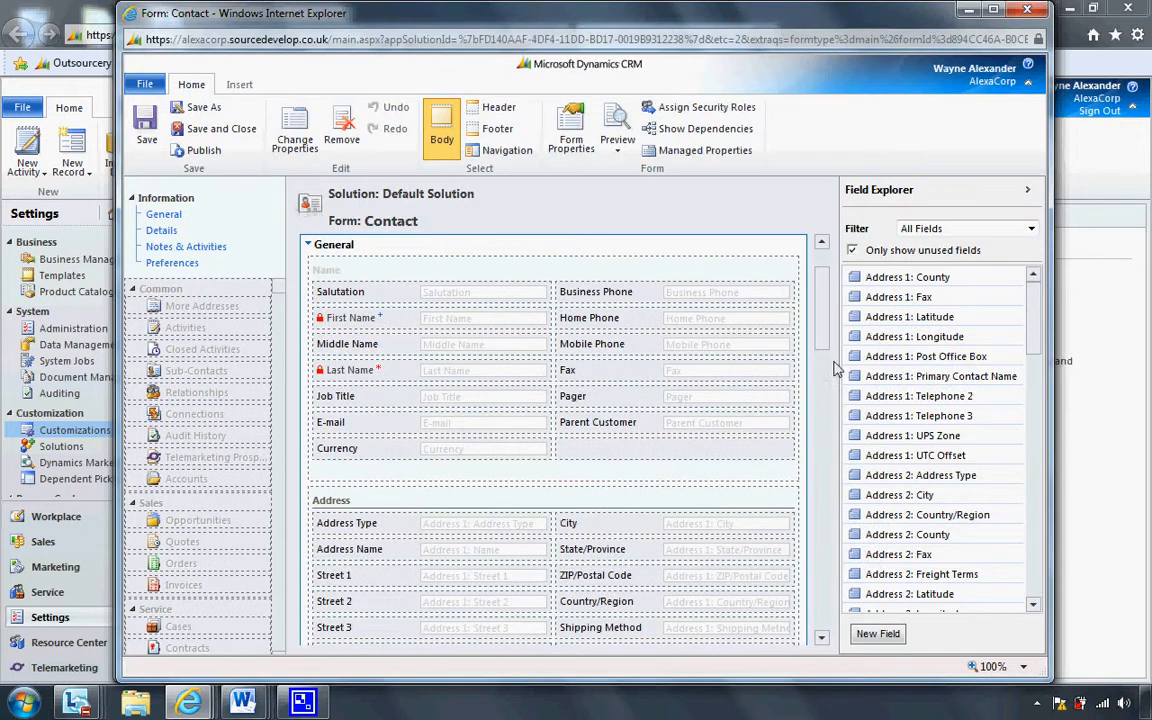
Add the custom country field to the Contact form's Address section below ZIP/Postal Code, and save and close the form.
left_click(935, 228)
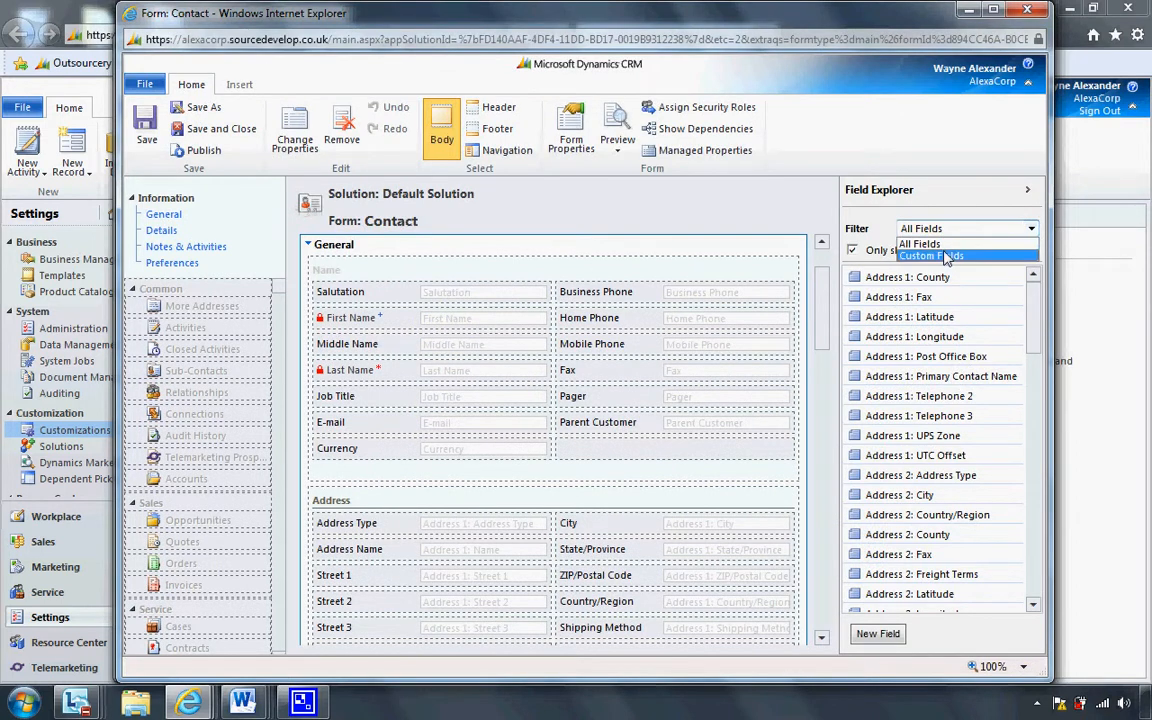
left_click(945, 257)
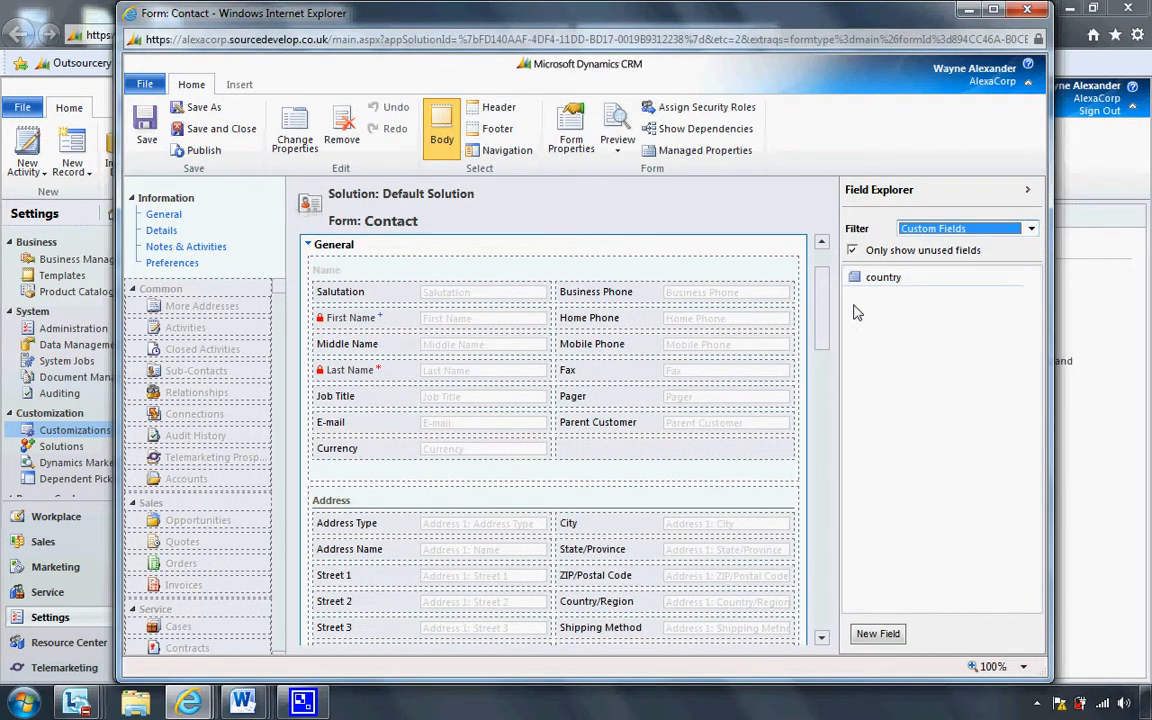
mouse_move(877, 280)
left_mouse_down()
mouse_move(689, 545)
mouse_move(671, 603)
left_mouse_up()
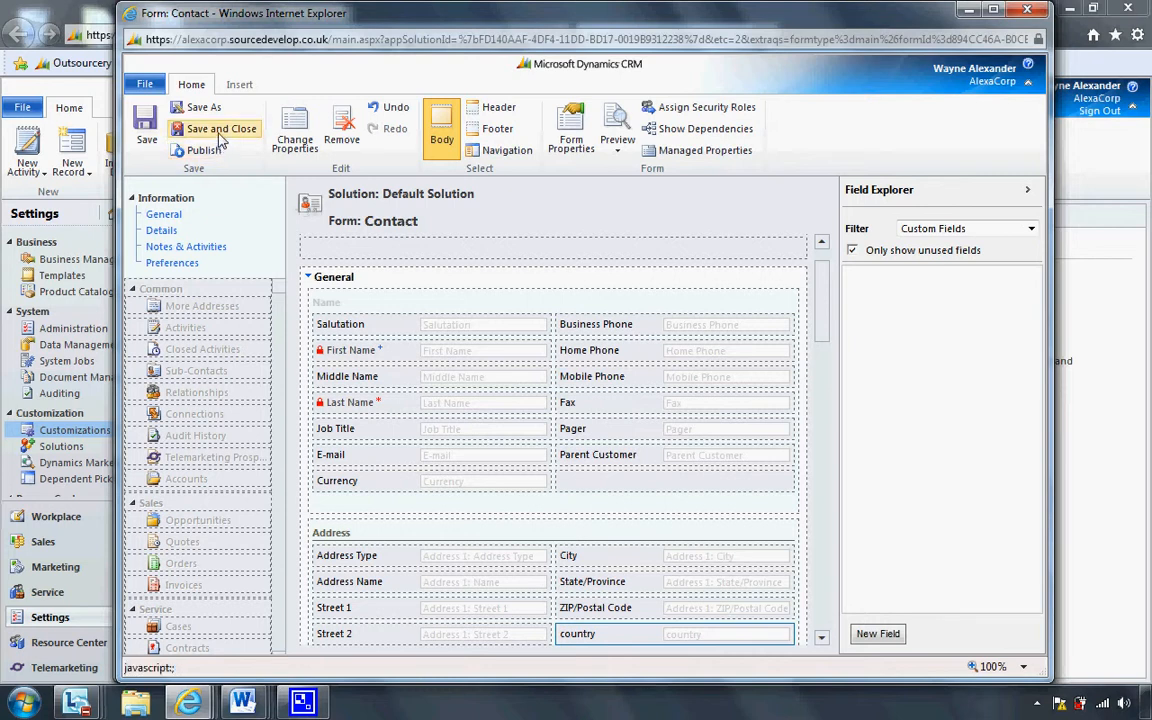
left_click(221, 129)
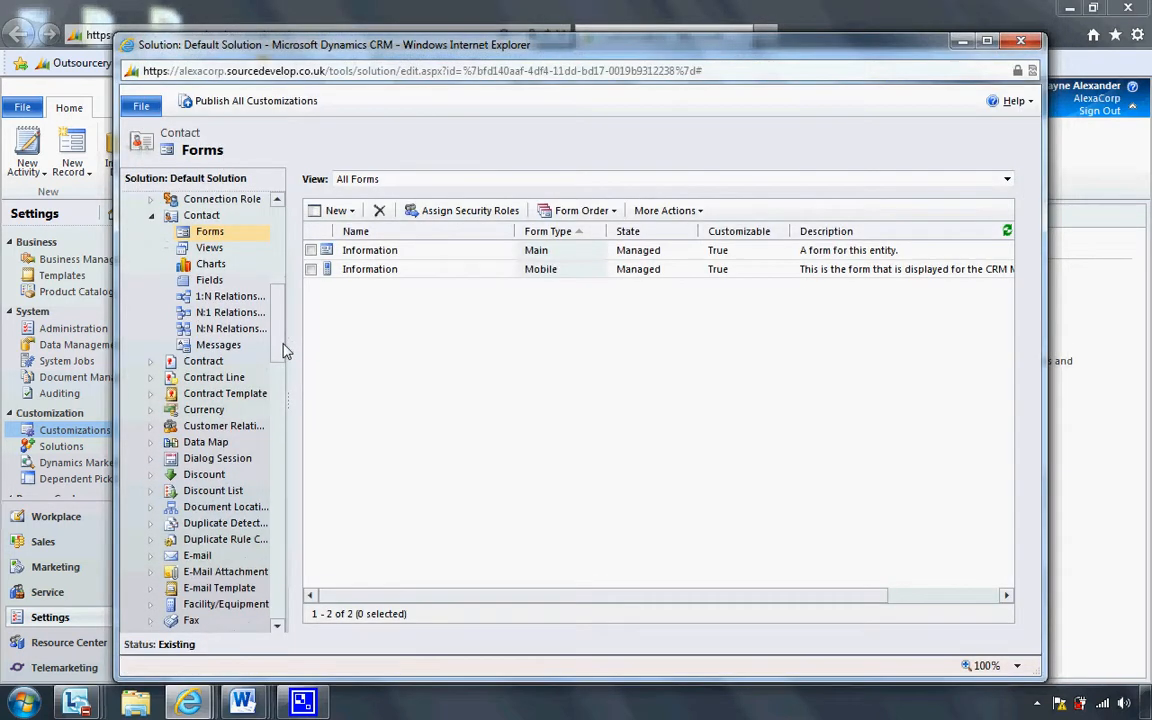
Open the Lead entity's main Information form for editing.
left_click_drag(284, 350, 284, 413)
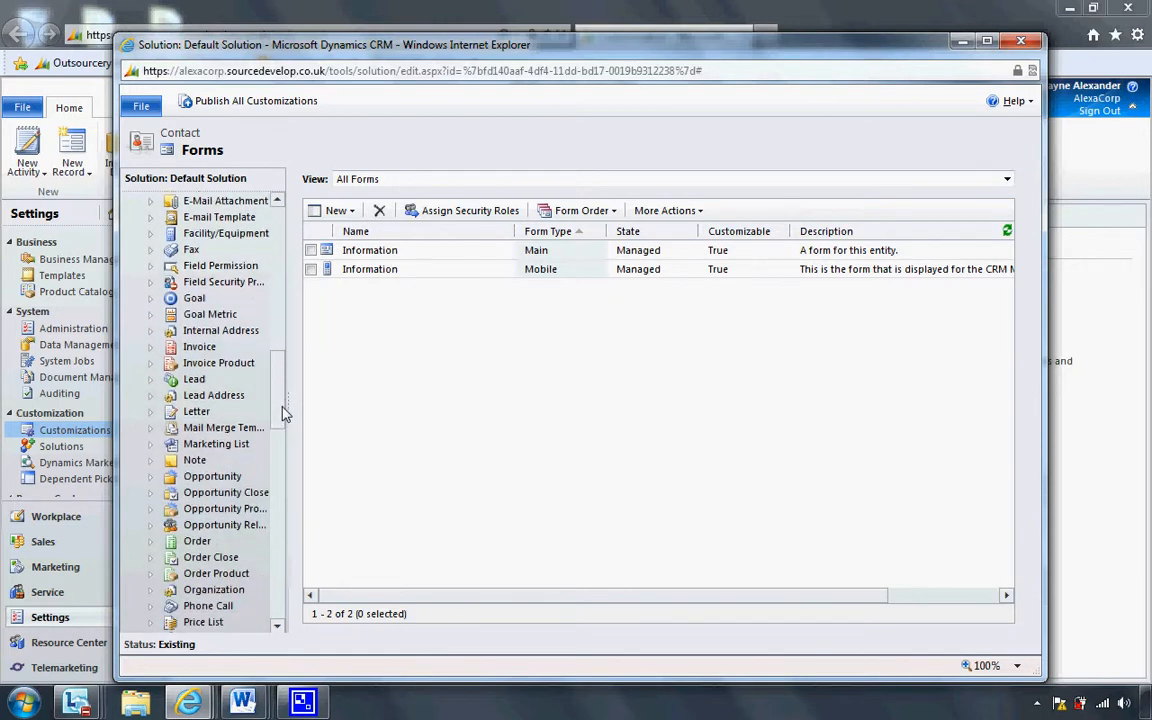
left_click(152, 380)
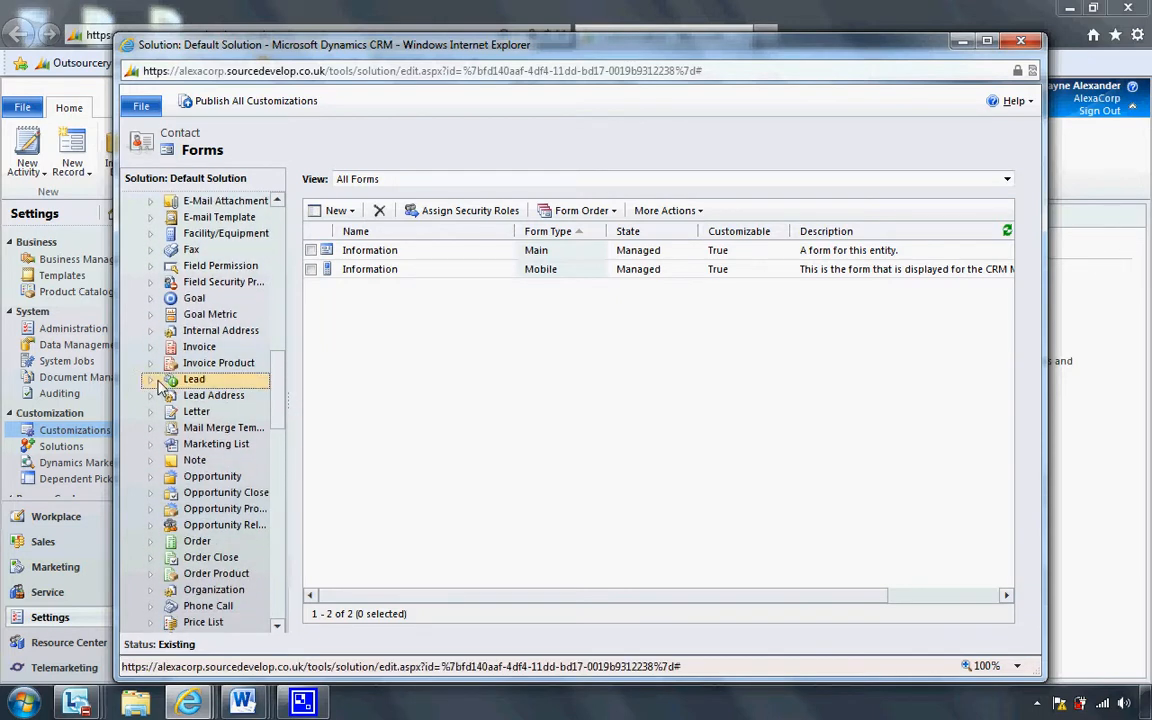
left_click(237, 402)
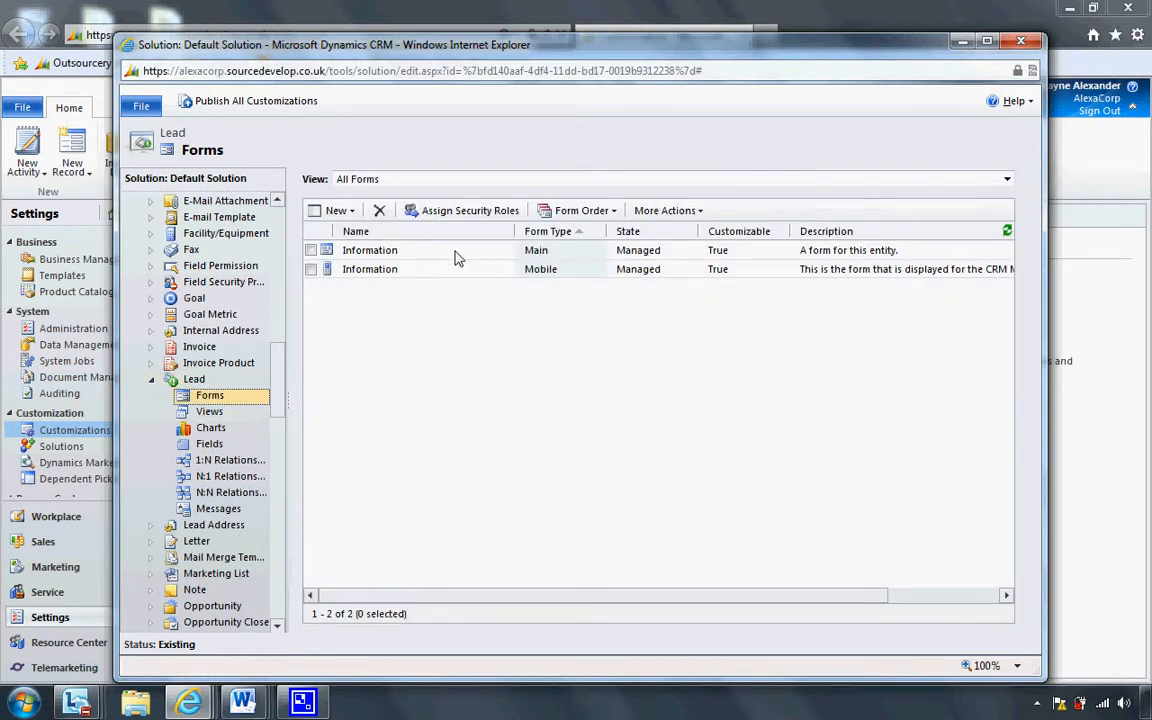
double_click(454, 252)
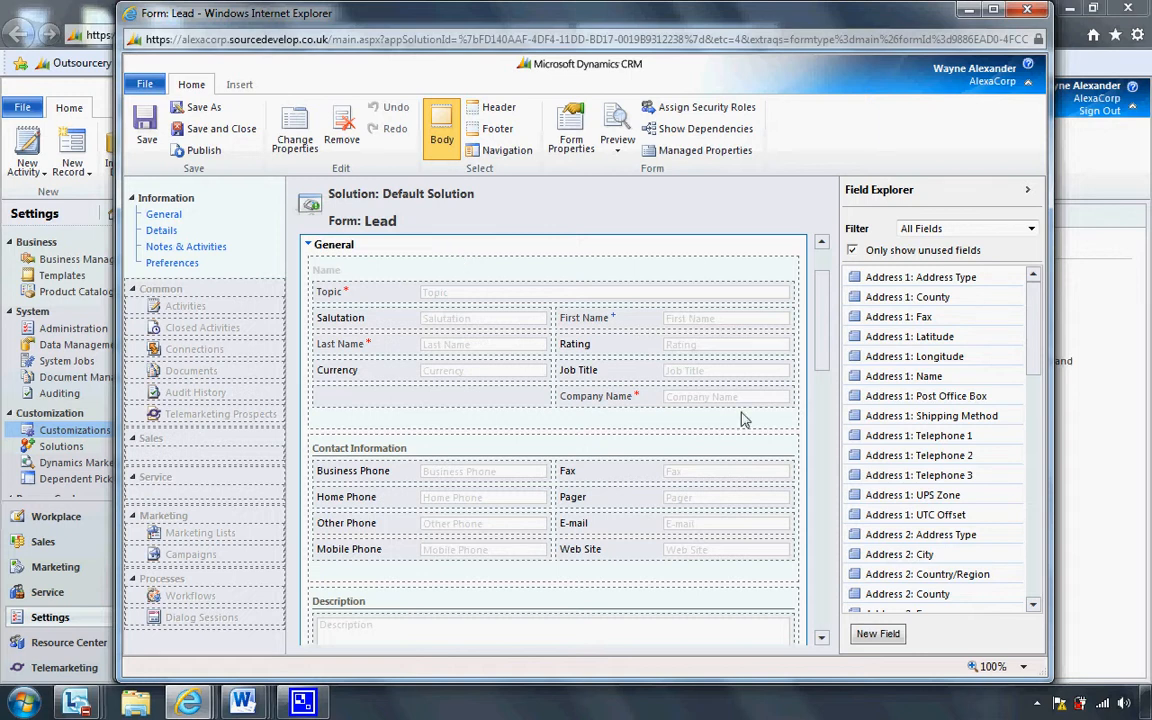
Start a new field for the Lead entity with the display name country.
left_click(879, 636)
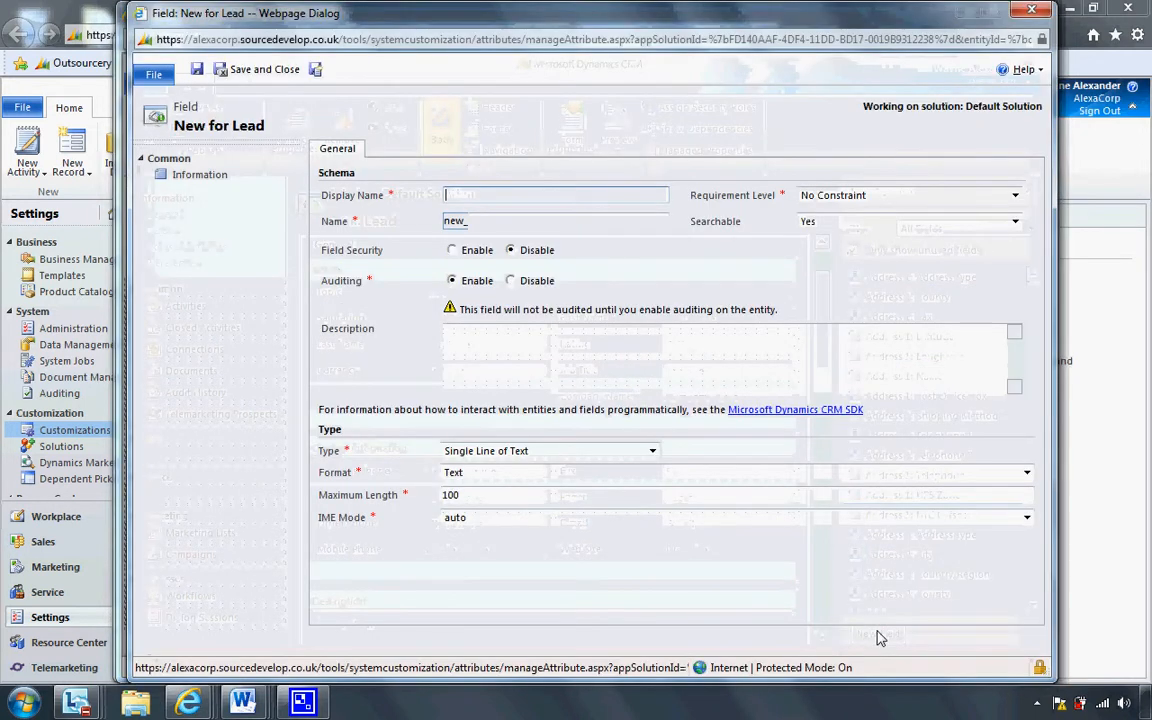
type("coun")
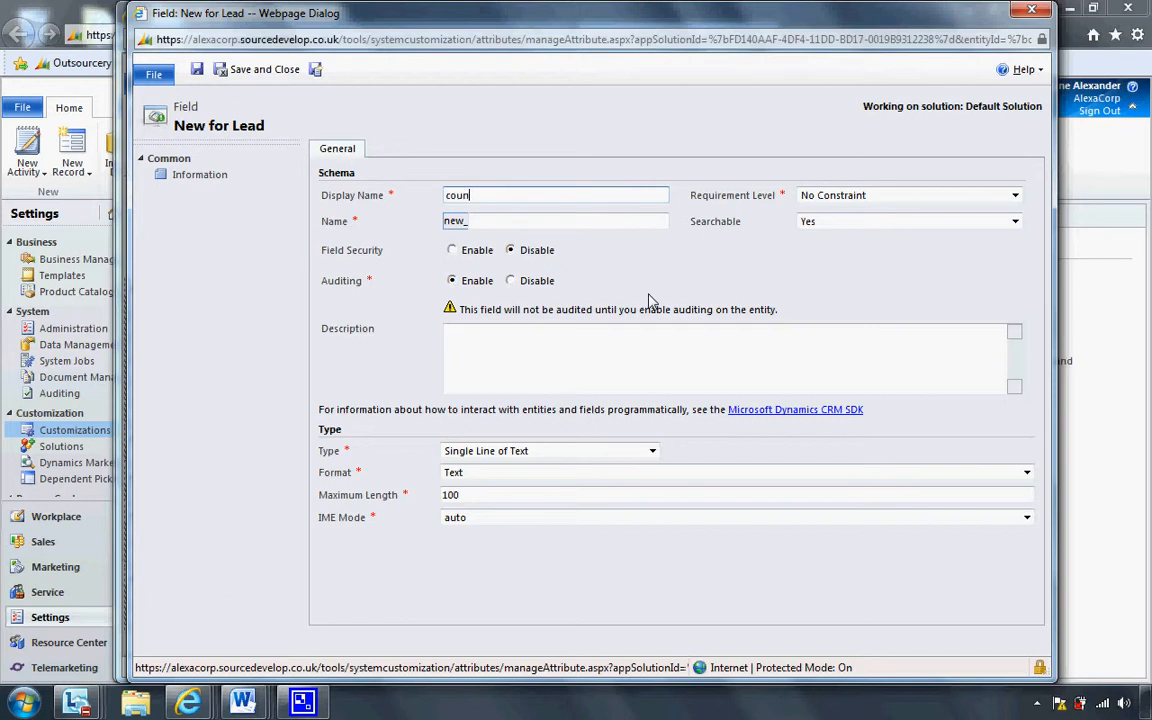
type("try")
key("Tab")
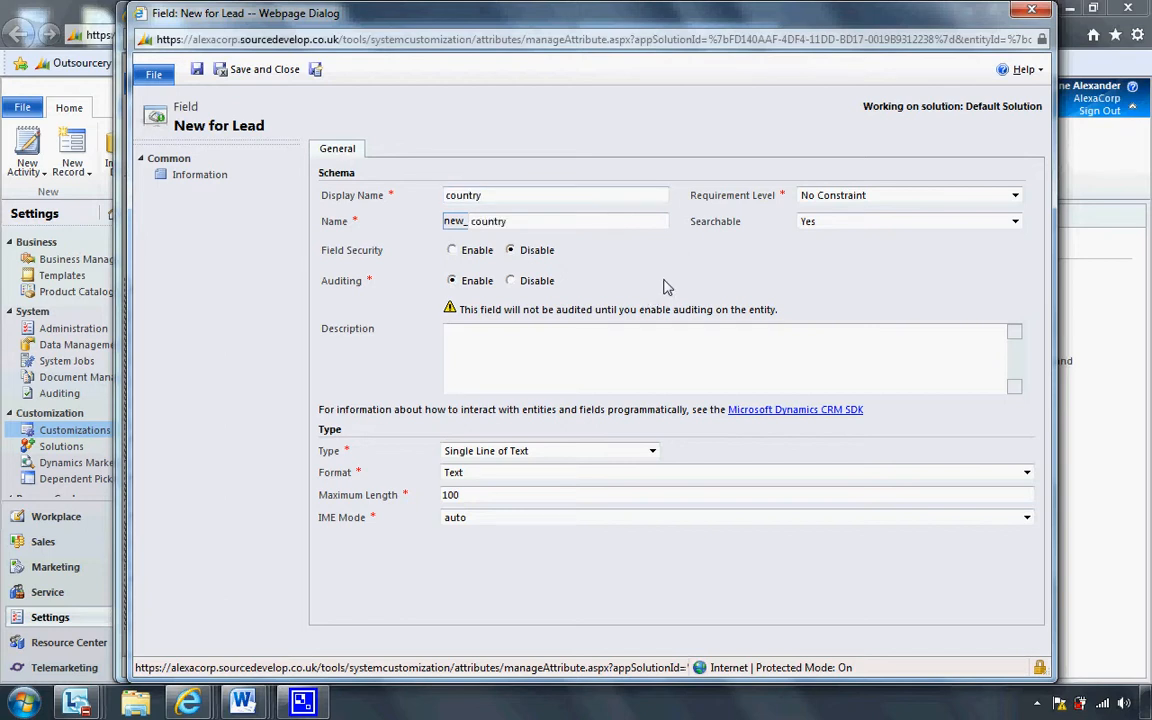
Set the Lead field's type to Option Set and base it on the existing "country global" option set.
left_click(652, 451)
left_click(640, 478)
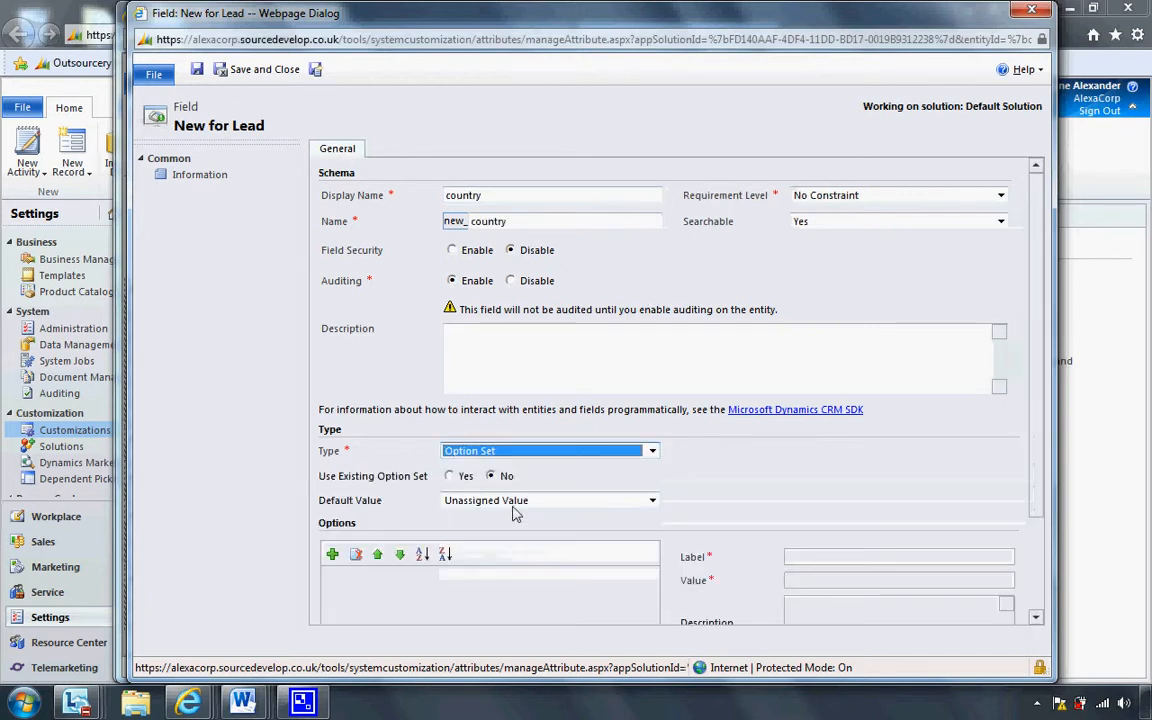
left_click(449, 476)
left_click(532, 501)
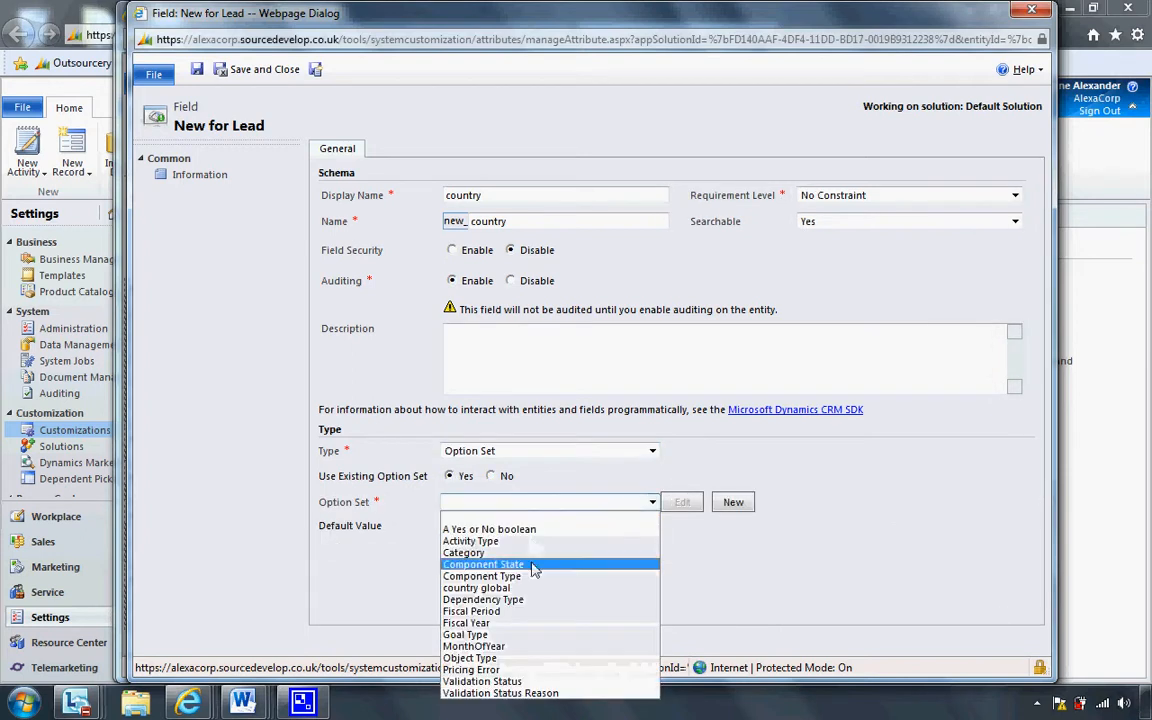
left_click(535, 588)
Set the Lead country field's default value to France, and save and close the field.
left_click(605, 527)
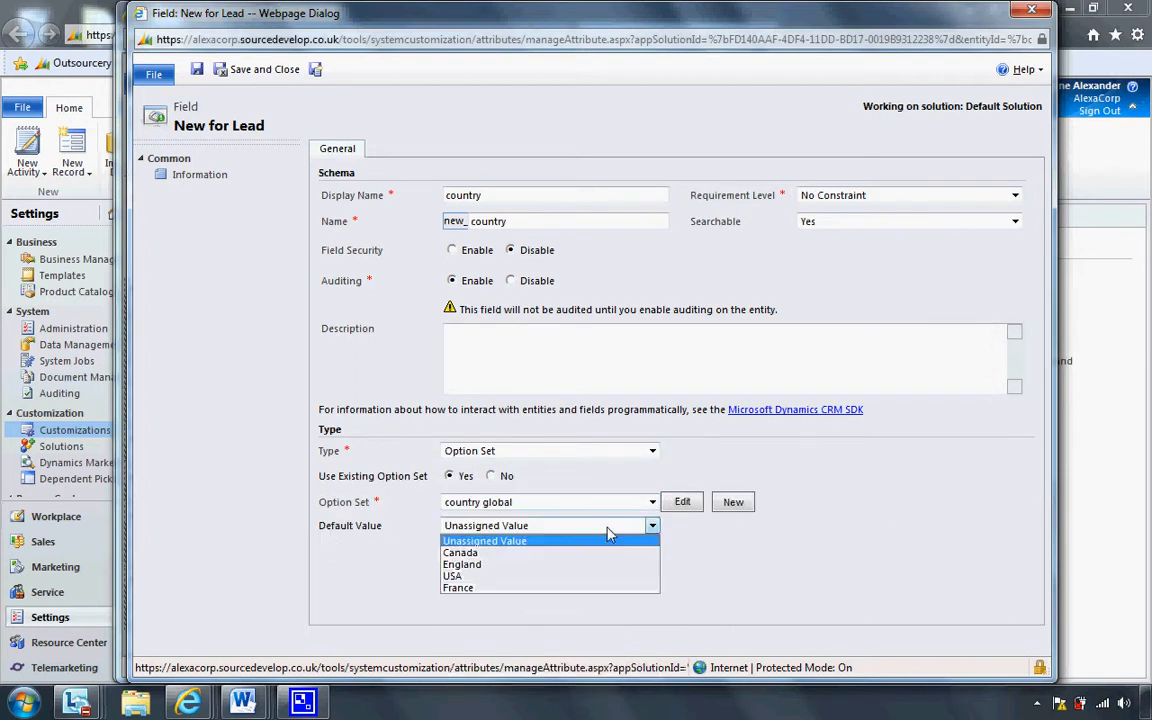
left_click(598, 588)
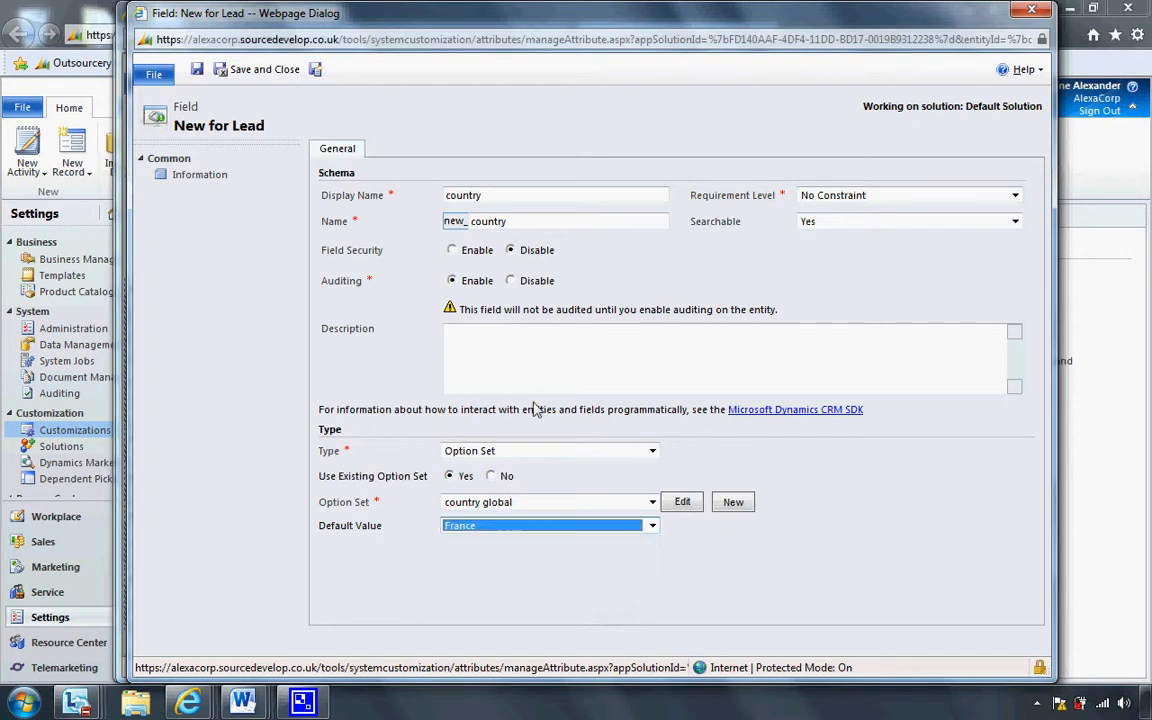
left_click(277, 73)
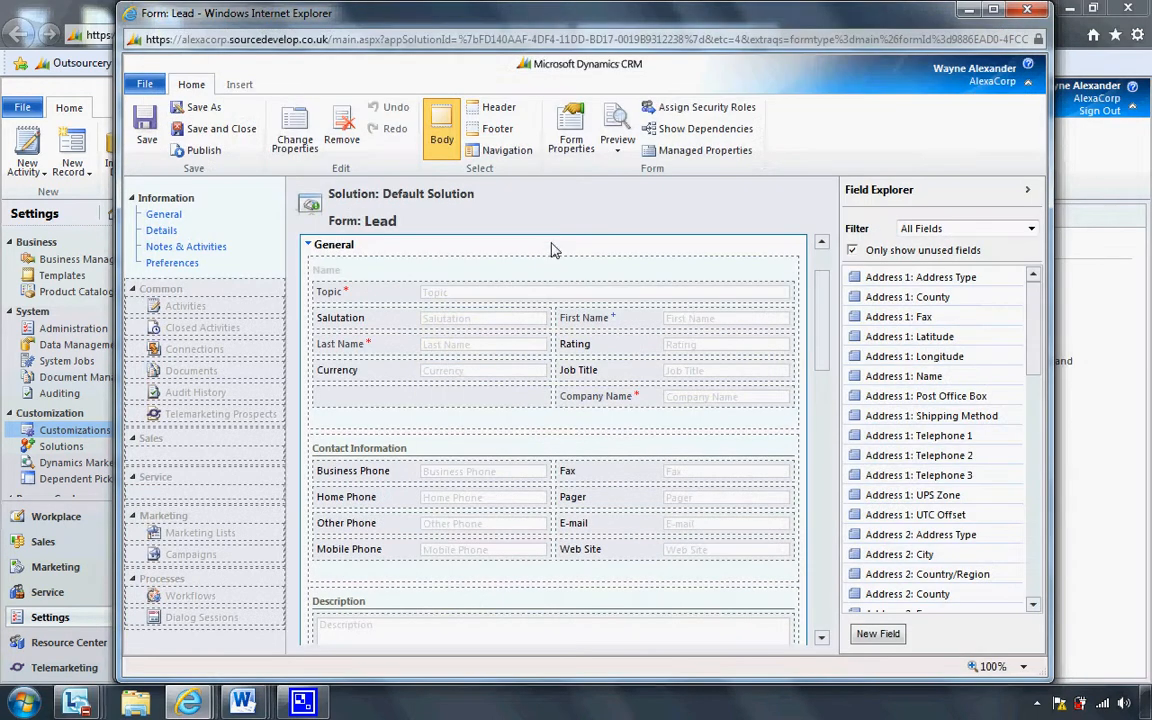
Filter the available fields to custom ones and place the country field directly above Country/Region in the Lead form's Address section.
left_click(945, 229)
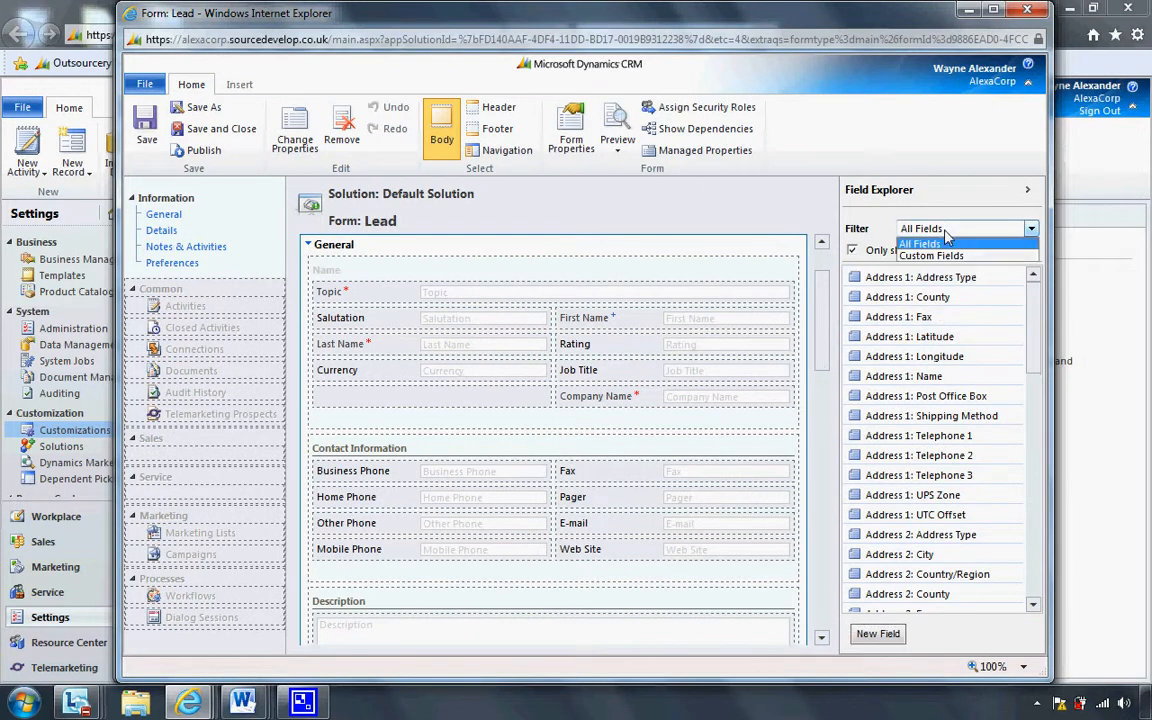
left_click(945, 256)
scroll(822, 340, "down", 2)
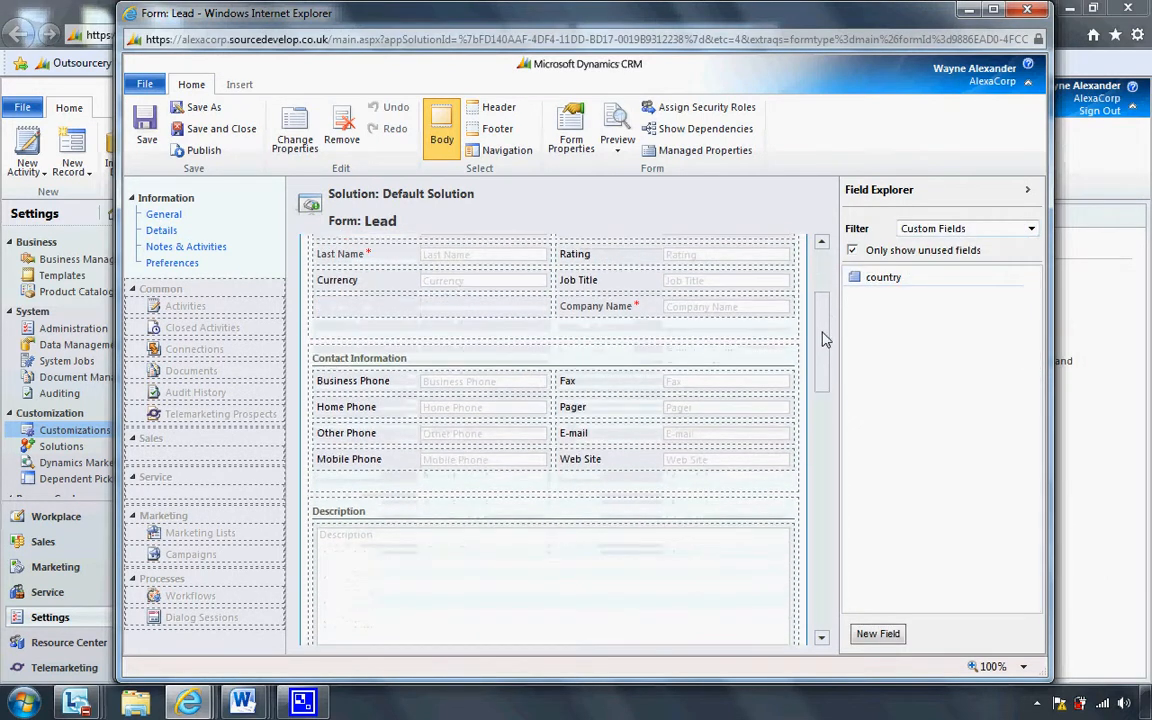
left_click_drag(822, 332, 830, 404)
left_click(905, 276)
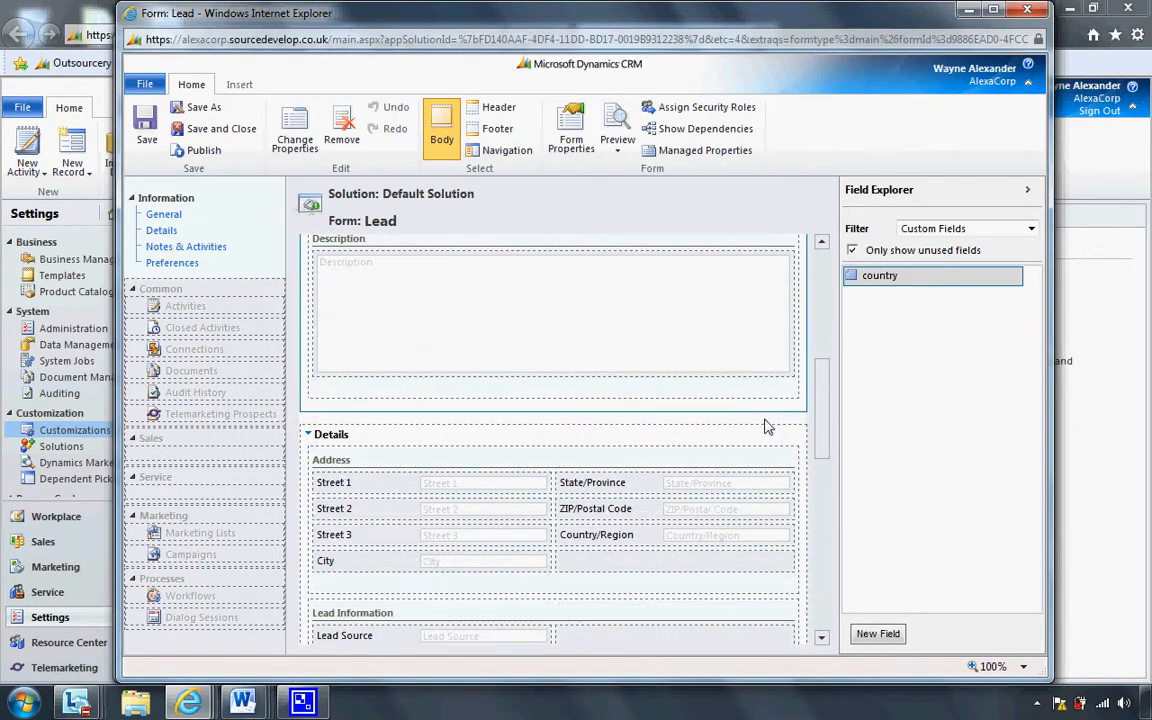
left_click_drag(766, 427, 680, 540)
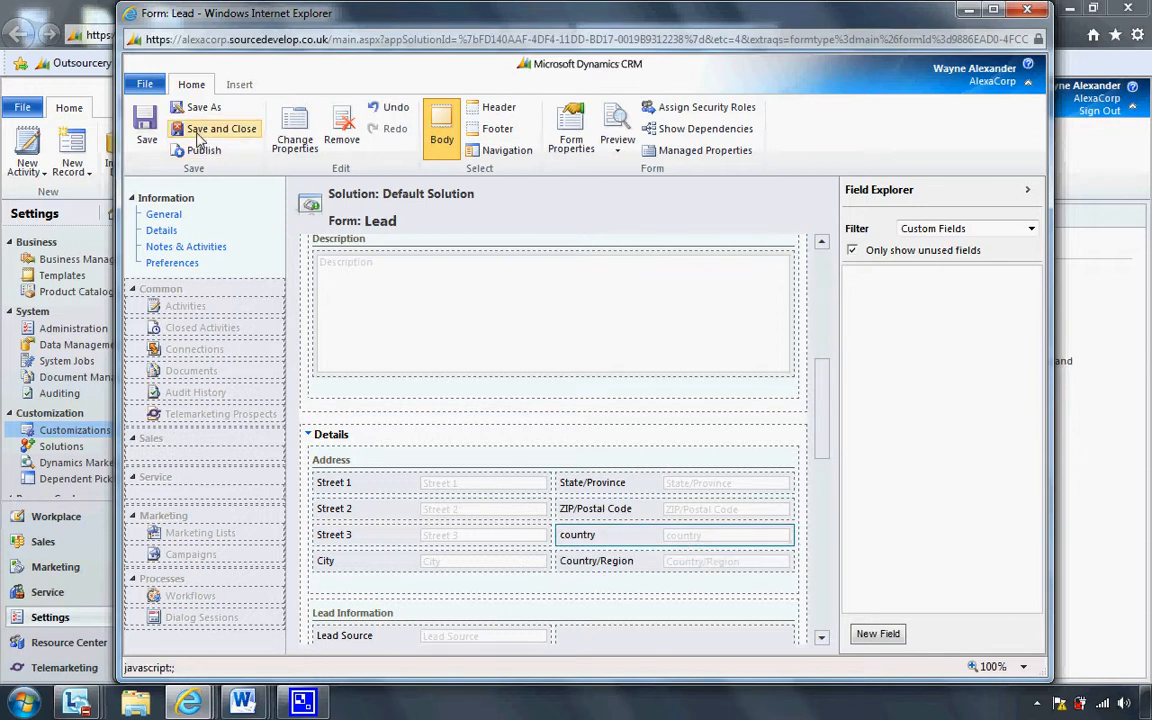
Save the Lead form and publish all customizations, closing both the form and the solution window.
left_click(199, 139)
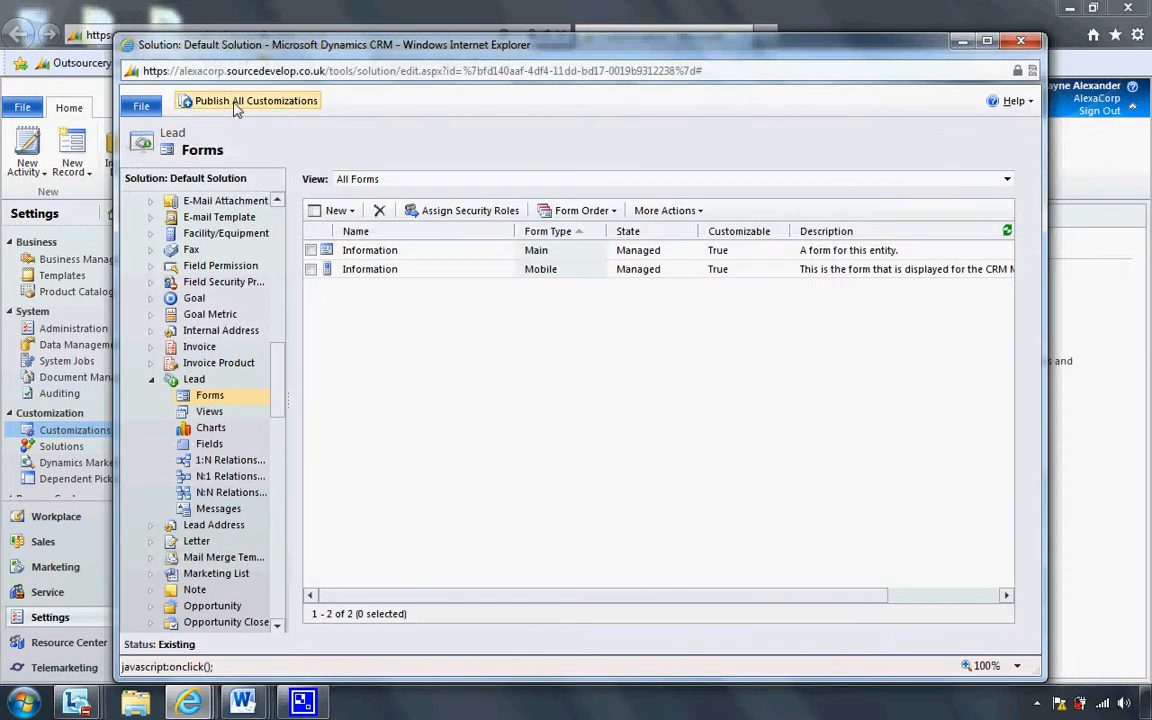
left_click(237, 104)
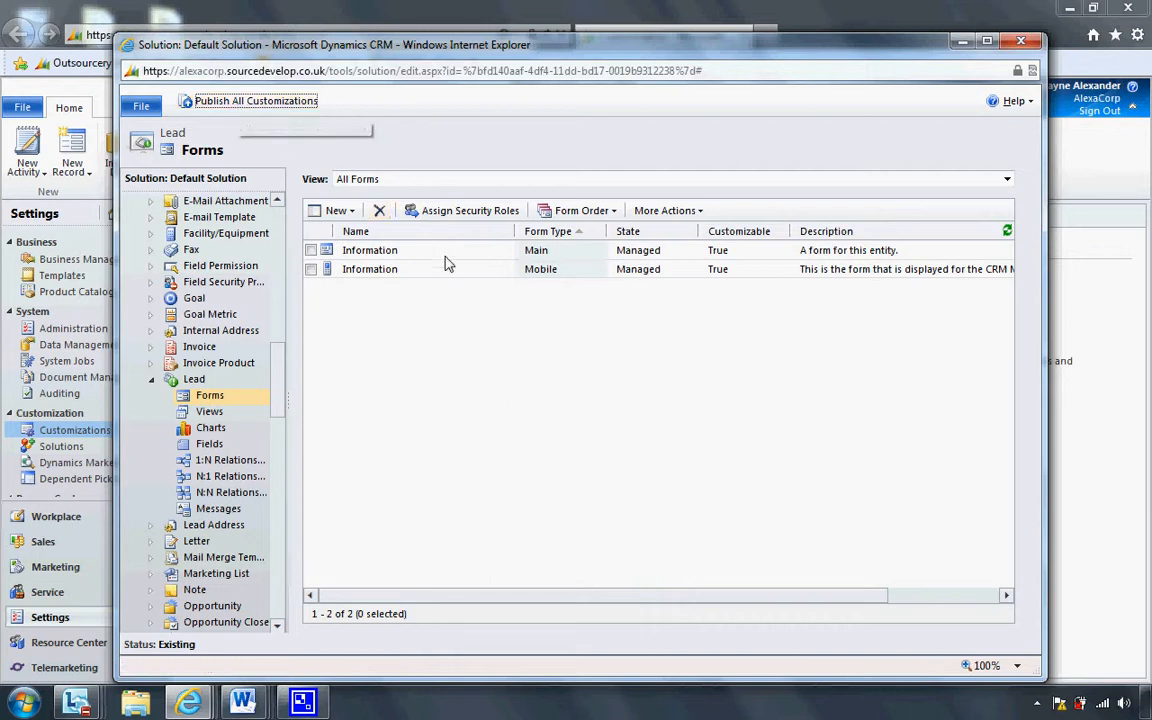
left_click(1020, 41)
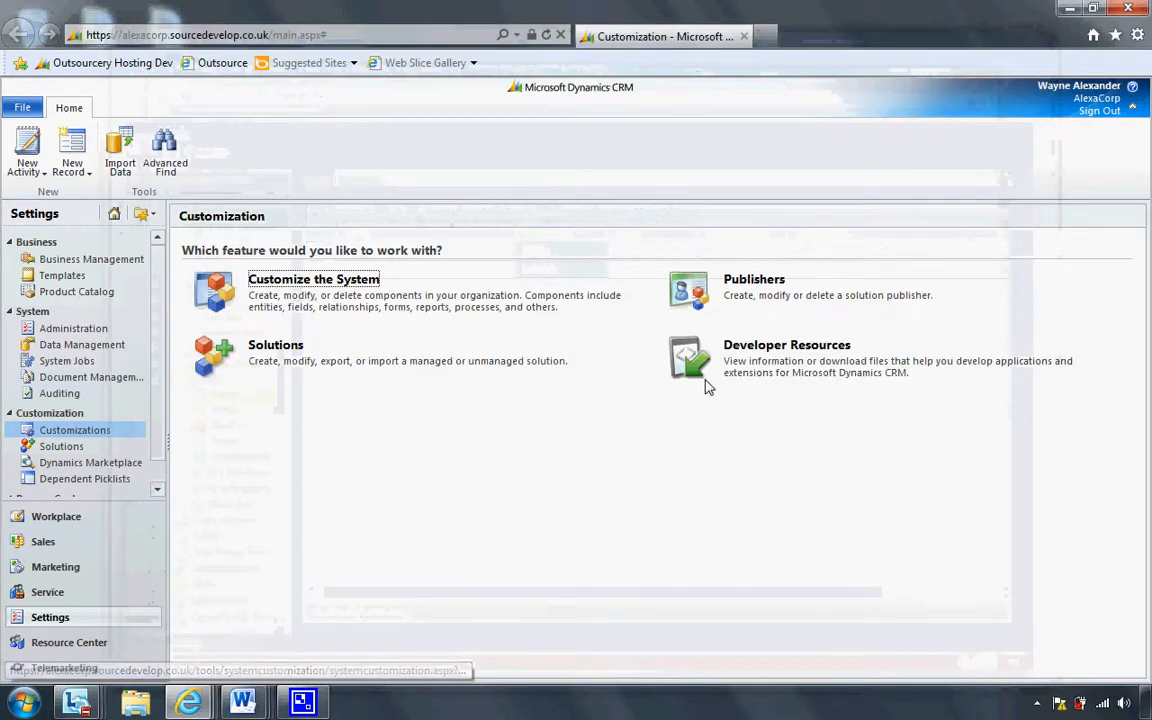